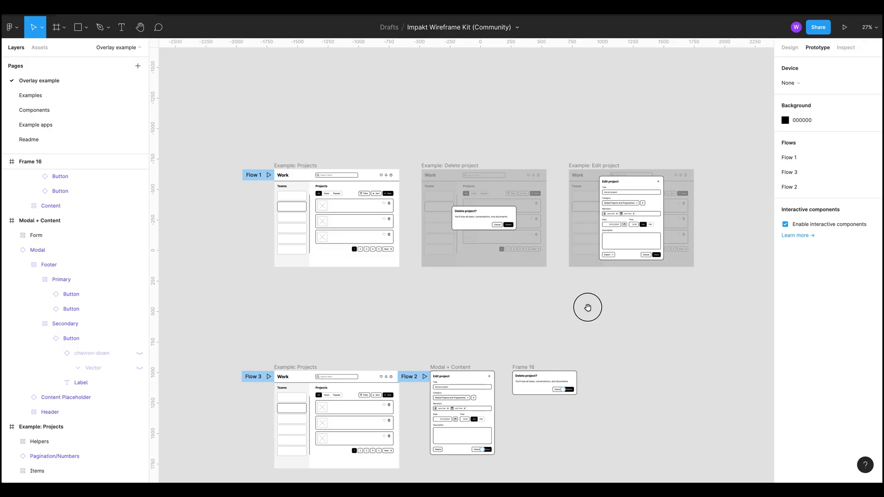
# - Marquee-select the bottom row of example frames, then clear the selection
pyautogui.scroll(3, 587, 306)
pyautogui.moveTo(600, 284); pyautogui.dragTo(581, 306)
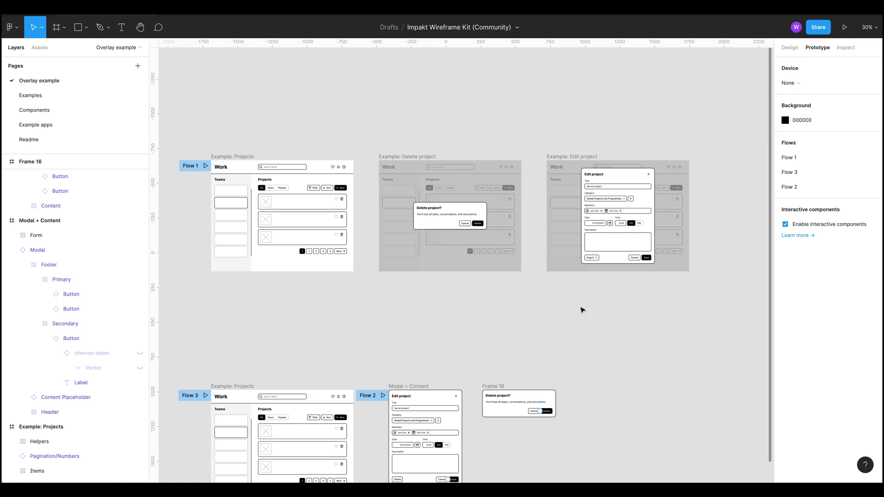
pyautogui.moveTo(567, 298); pyautogui.dragTo(574, 296)
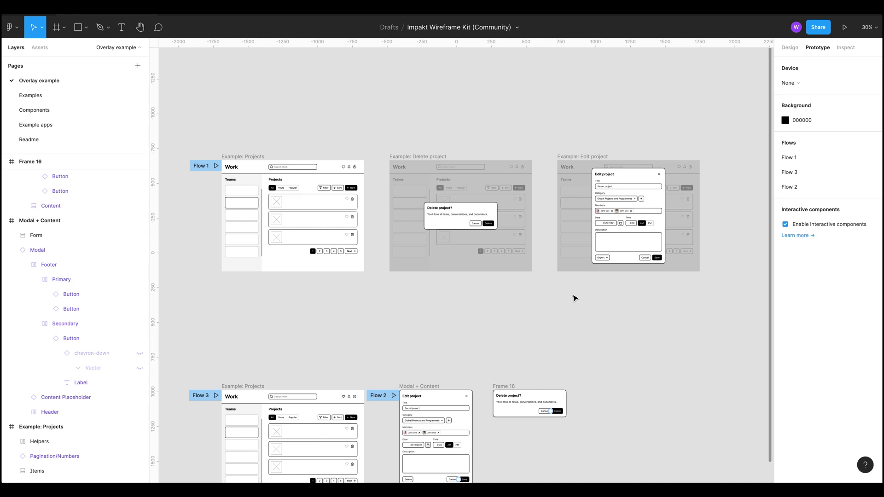
pyautogui.moveTo(566, 261); pyautogui.dragTo(582, 232)
pyautogui.moveTo(188, 83); pyautogui.dragTo(626, 226)
pyautogui.moveTo(570, 276); pyautogui.dragTo(689, 214)
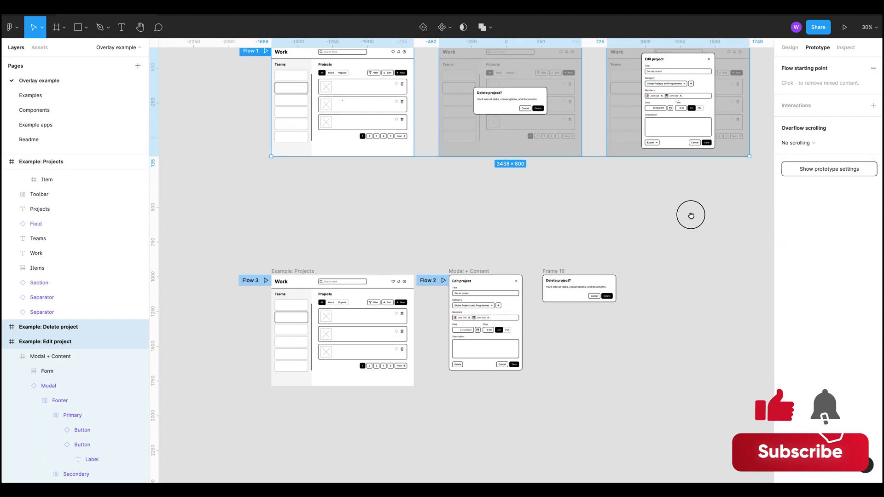
pyautogui.moveTo(182, 240); pyautogui.dragTo(657, 416)
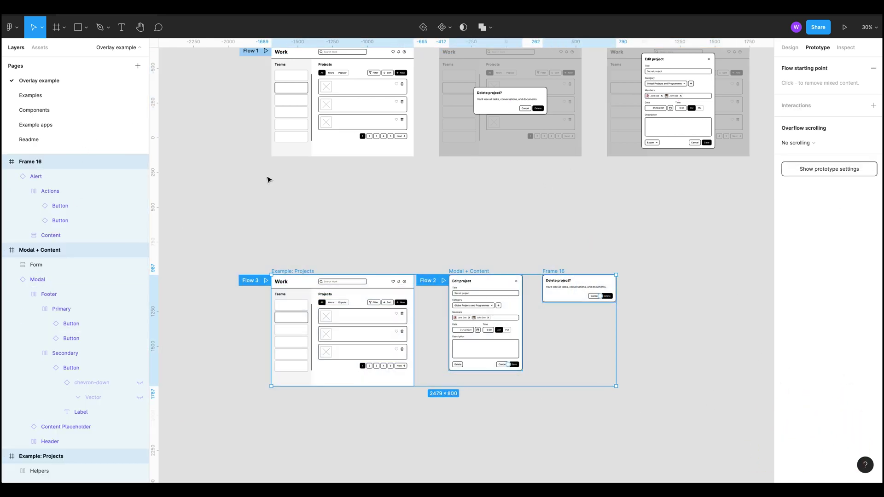
pyautogui.click(645, 226)
# - Pan and zoom across the top row of example frames on the canvas
pyautogui.moveTo(641, 221); pyautogui.dragTo(558, 330)
pyautogui.scroll(2, 372, 191)
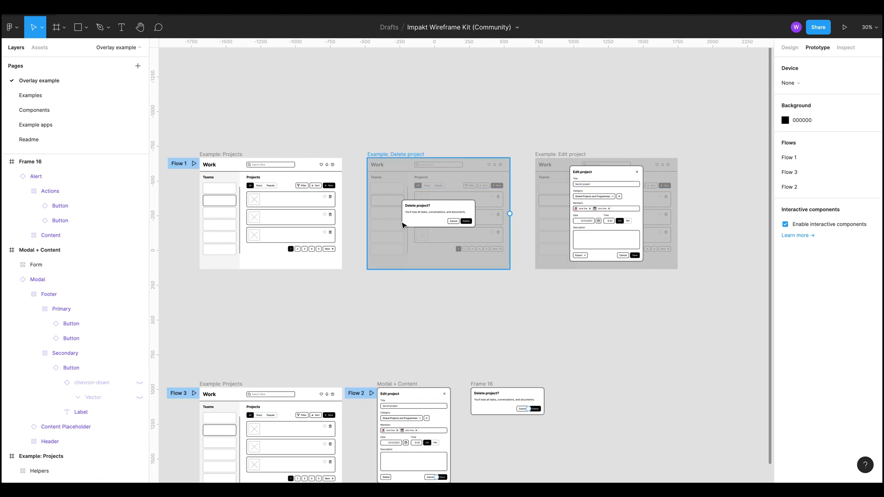
pyautogui.scroll(1, 432, 306)
pyautogui.moveTo(432, 306); pyautogui.dragTo(565, 380)
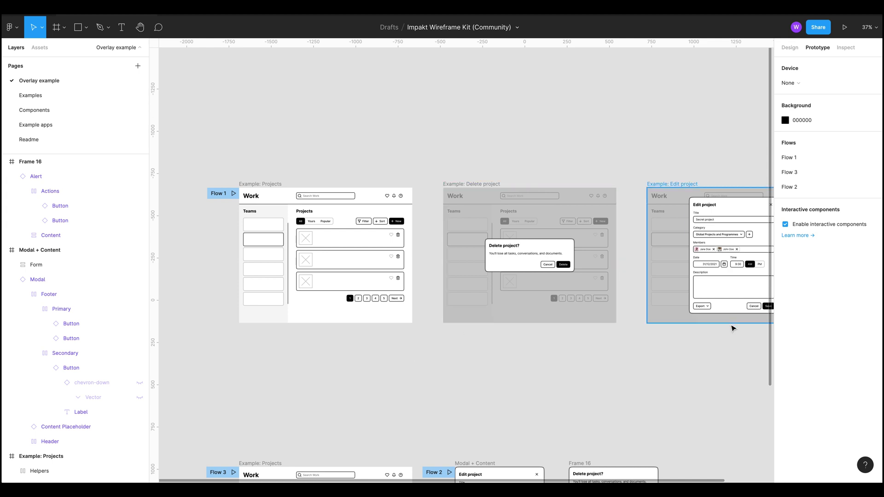
pyautogui.moveTo(691, 336); pyautogui.dragTo(677, 164)
pyautogui.moveTo(609, 243); pyautogui.dragTo(637, 341)
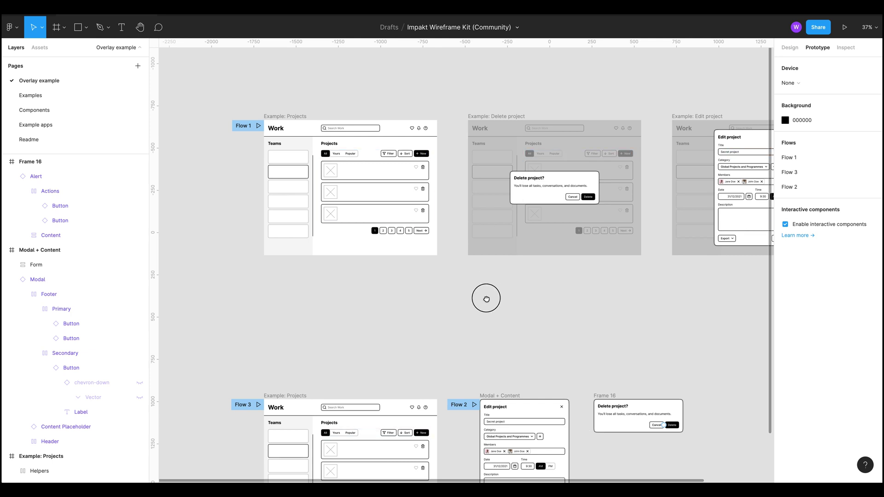
pyautogui.scroll(2, 485, 303)
pyautogui.scroll(3, 351, 158)
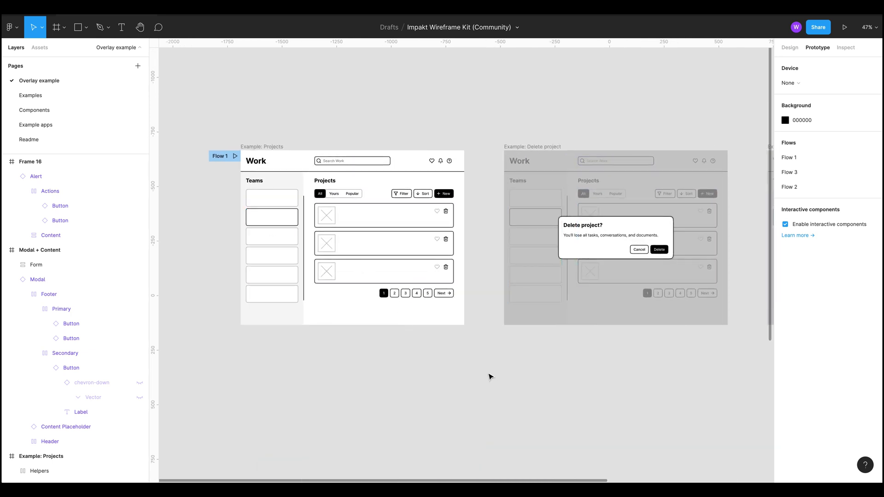
pyautogui.moveTo(638, 394); pyautogui.dragTo(612, 416)
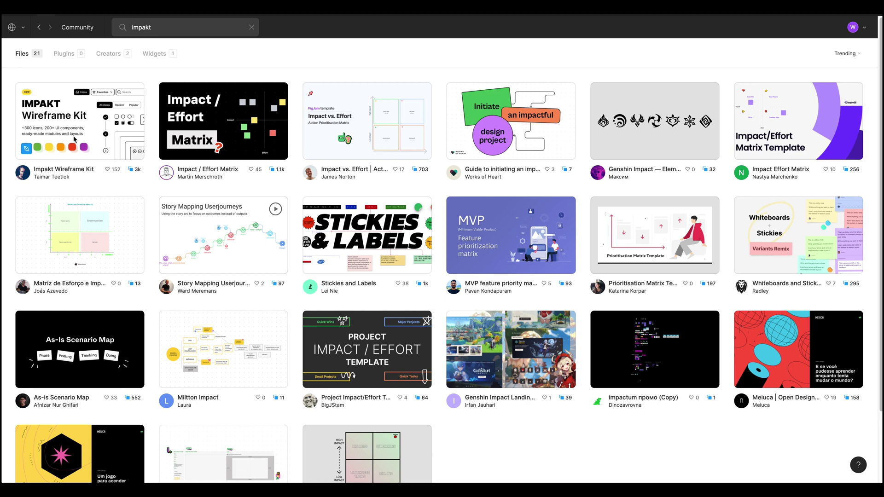
# - Like the Impakt Wireframe Kit, accept the profile preview, and select the search term 'impakt'
pyautogui.click(111, 169)
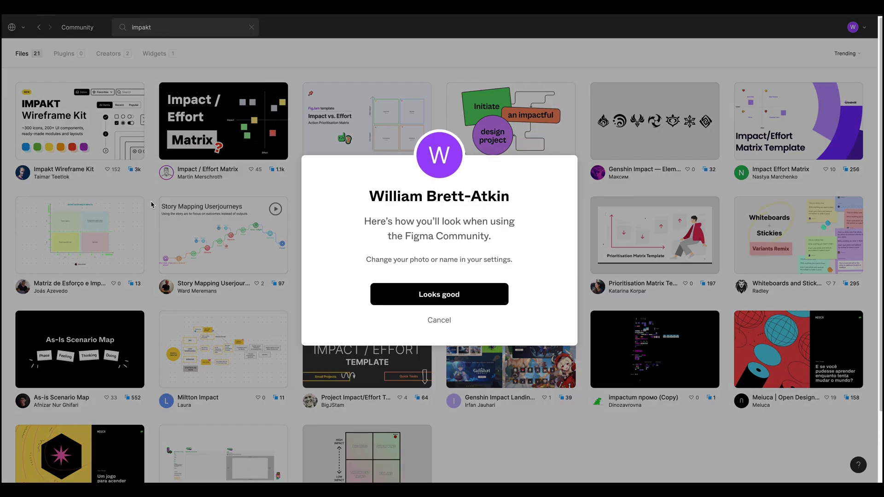
pyautogui.click(437, 297)
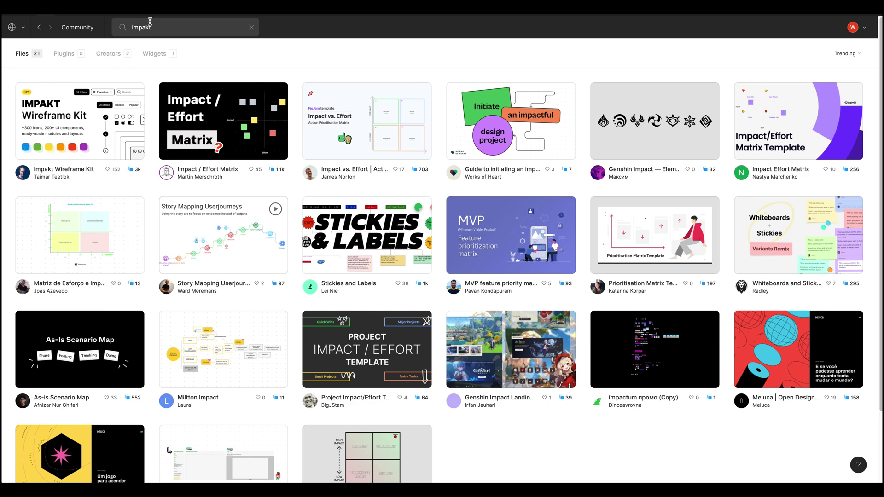
pyautogui.moveTo(133, 28); pyautogui.dragTo(167, 28)
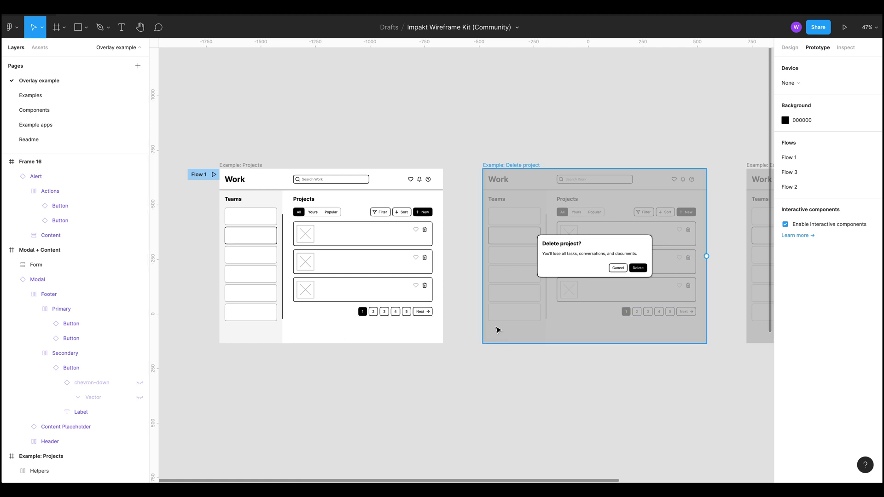
# - Look at the Example apps page, then go back to the Overlay example page
pyautogui.moveTo(450, 360); pyautogui.dragTo(400, 355)
pyautogui.scroll(-5, 409, 351)
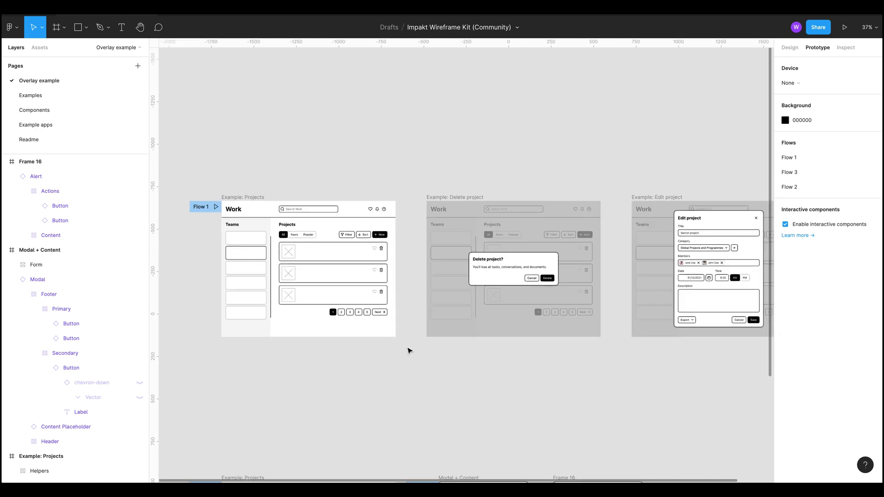
pyautogui.moveTo(484, 363); pyautogui.dragTo(526, 295)
pyautogui.scroll(-3, 249, 240)
pyautogui.click(23, 125)
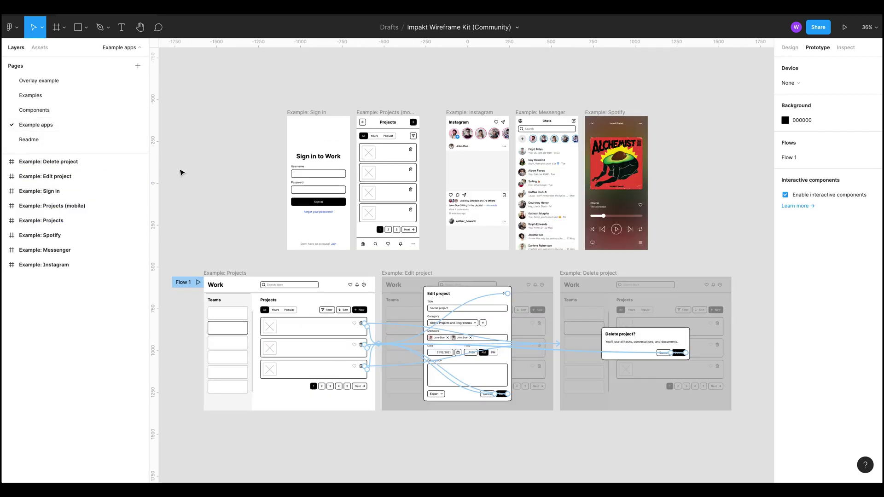
pyautogui.click(38, 80)
# - Frame the Flow 1 Projects and Delete project frames, checking the project list's connections
pyautogui.moveTo(428, 253); pyautogui.dragTo(456, 359)
pyautogui.scroll(5, 276, 212)
pyautogui.hscroll(2, 461, 295)
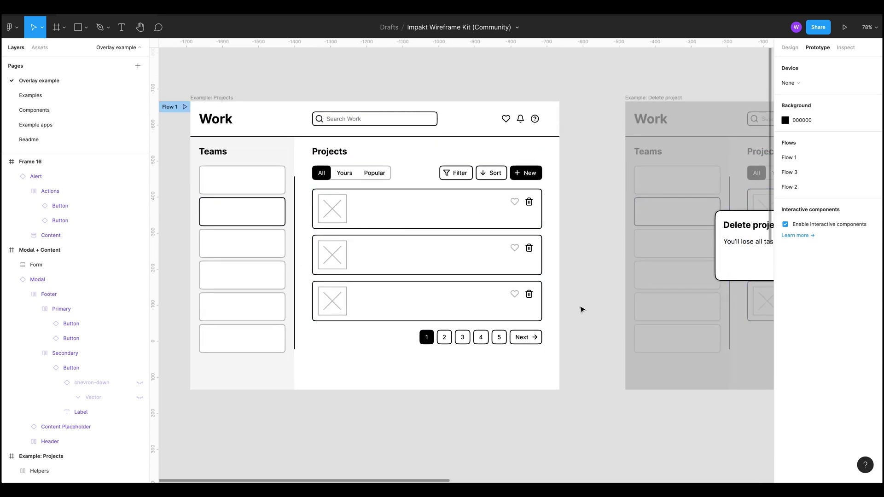
pyautogui.moveTo(580, 308); pyautogui.dragTo(491, 324)
pyautogui.scroll(-1, 492, 323)
pyautogui.click(361, 259)
pyautogui.scroll(-5, 389, 261)
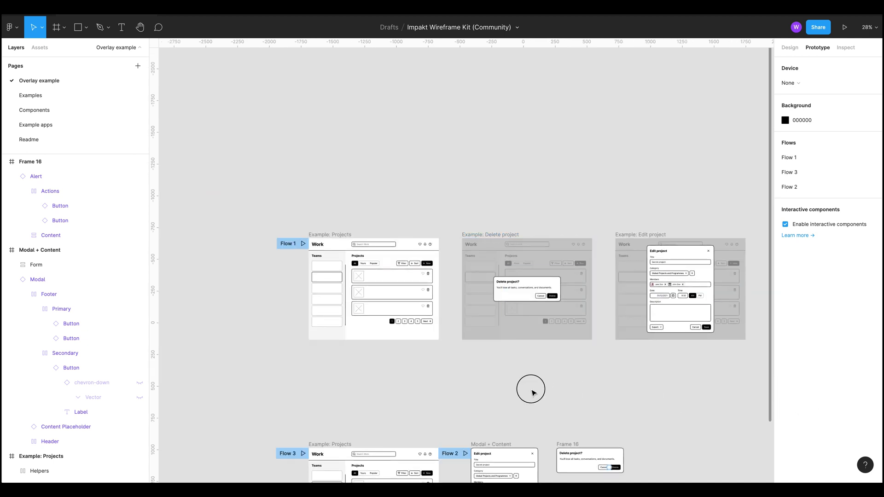
pyautogui.hscroll(3, 506, 387)
pyautogui.scroll(5, 552, 302)
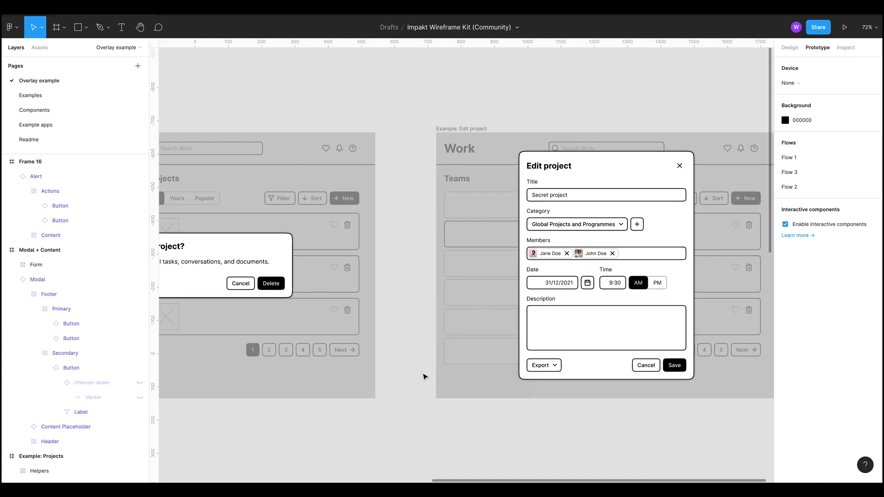
pyautogui.moveTo(434, 383); pyautogui.dragTo(734, 345)
pyautogui.moveTo(273, 416); pyautogui.dragTo(454, 419)
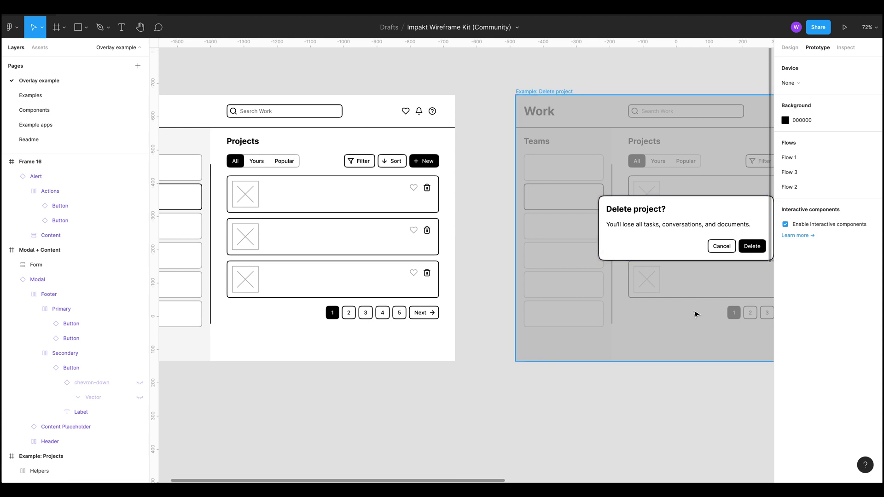
# - Link the first row's trash icon to Delete project with an Instant animation
pyautogui.moveTo(554, 332); pyautogui.dragTo(497, 341)
pyautogui.click(557, 213)
pyautogui.moveTo(448, 274); pyautogui.dragTo(424, 283)
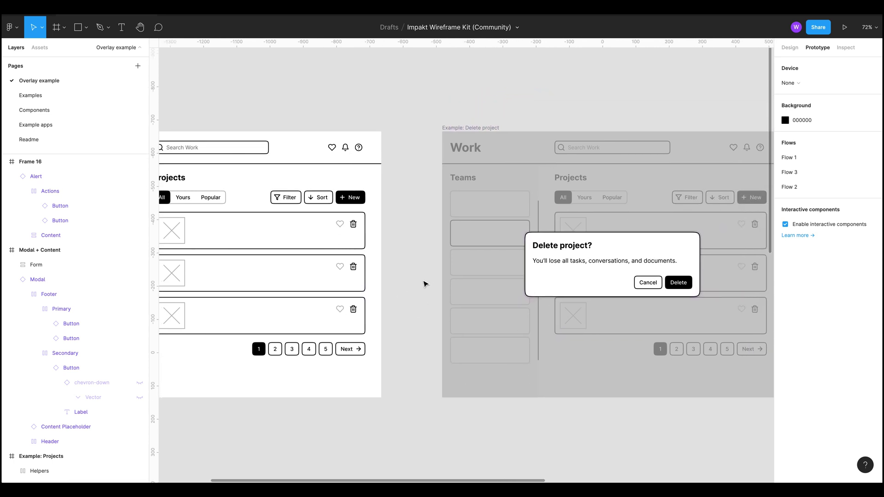
pyautogui.click(354, 231)
pyautogui.doubleClick(353, 225)
pyautogui.doubleClick(353, 224)
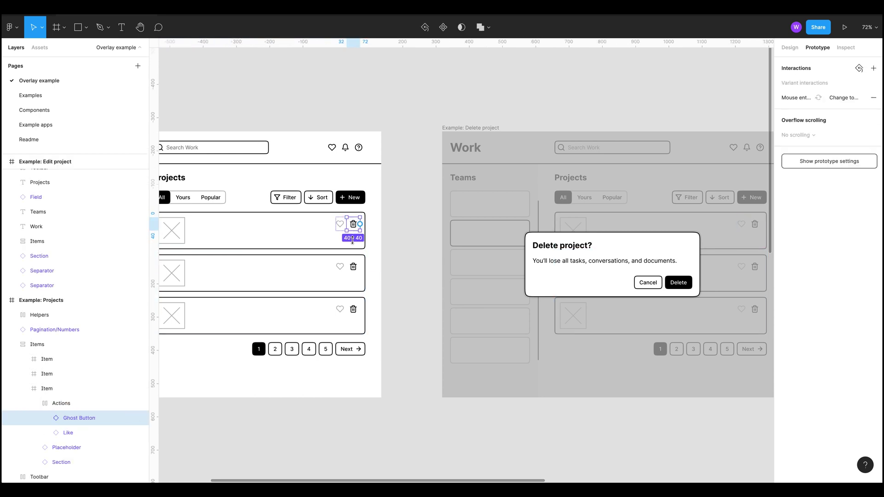
pyautogui.moveTo(360, 224); pyautogui.dragTo(461, 232)
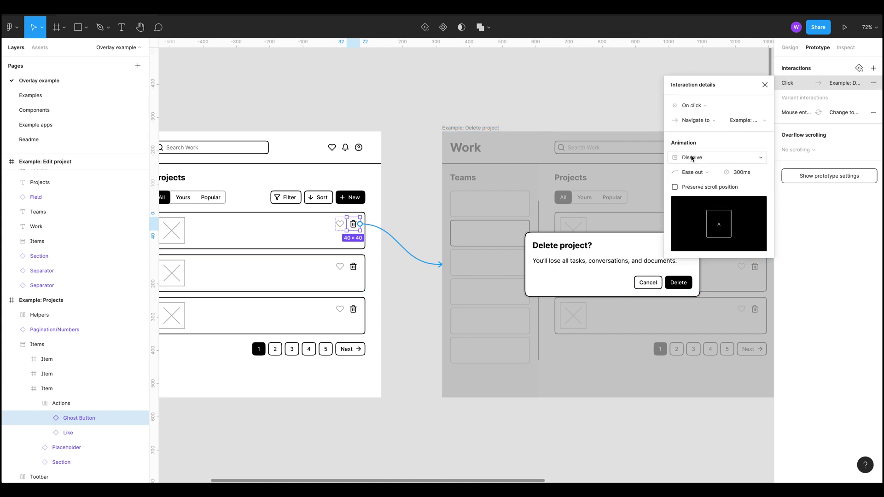
pyautogui.click(692, 158)
pyautogui.click(711, 152)
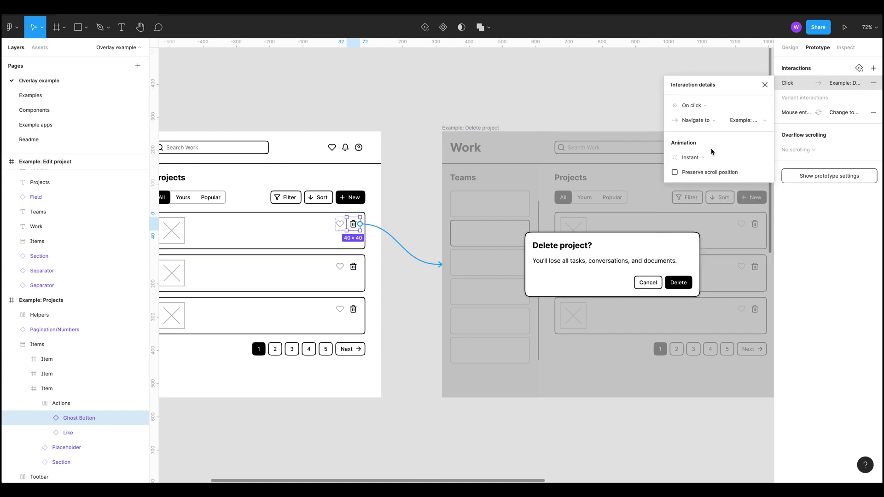
pyautogui.click(404, 299)
# - Link the second and third rows' trash icons to the Delete project frame
pyautogui.click(357, 270)
pyautogui.doubleClick(357, 271)
pyautogui.doubleClick(356, 272)
pyautogui.moveTo(360, 267); pyautogui.dragTo(446, 263)
pyautogui.click(353, 312)
pyautogui.doubleClick(355, 314)
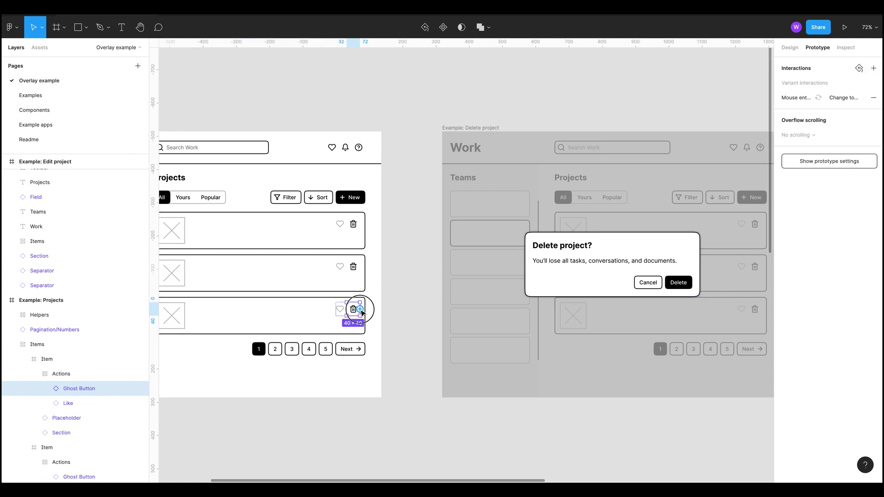
pyautogui.moveTo(360, 309); pyautogui.dragTo(443, 302)
# - Connect the delete dialog's Cancel button back to the Projects frame
pyautogui.click(656, 288)
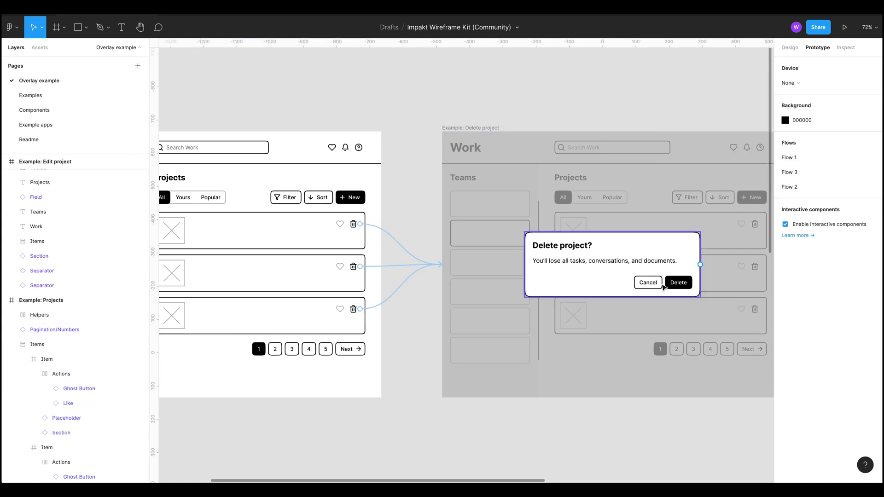
pyautogui.doubleClick(635, 288)
pyautogui.doubleClick(643, 287)
pyautogui.moveTo(662, 283); pyautogui.dragTo(384, 218)
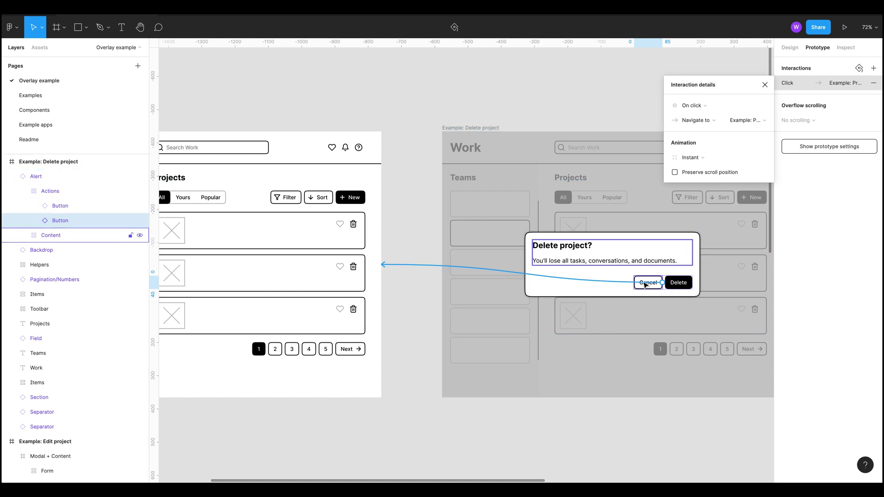
# - Select the delete alert, then bring Edit project into view and select the first project row
pyautogui.scroll(-3, 586, 278)
pyautogui.click(587, 282)
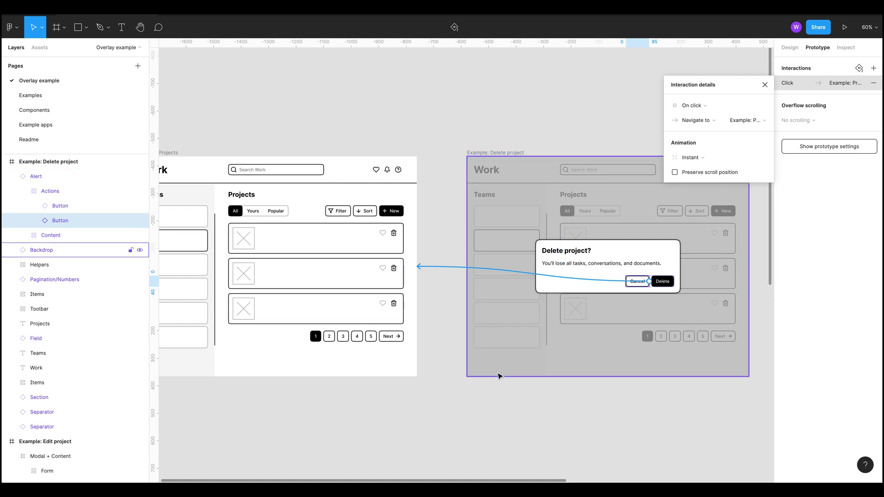
pyautogui.scroll(-3, 500, 376)
pyautogui.moveTo(504, 383); pyautogui.dragTo(428, 383)
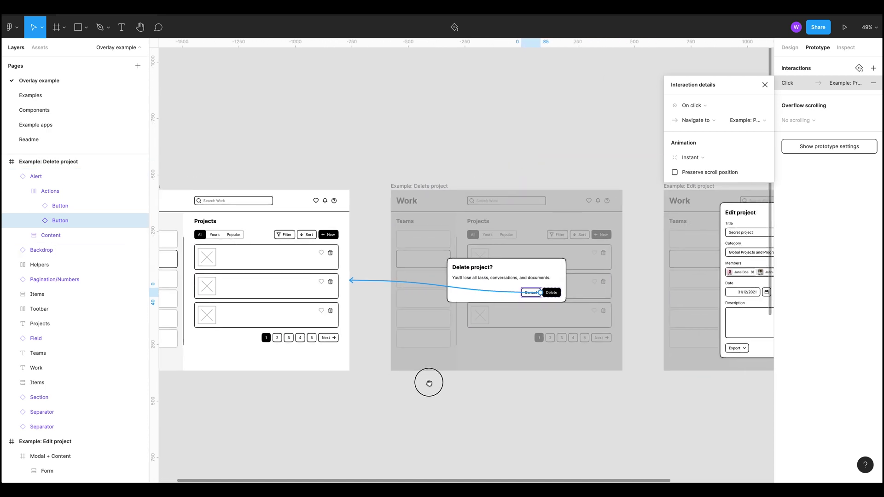
pyautogui.click(287, 259)
# - Link all three project rows to the Edit project frame
pyautogui.moveTo(342, 258); pyautogui.dragTo(693, 249)
pyautogui.click(313, 287)
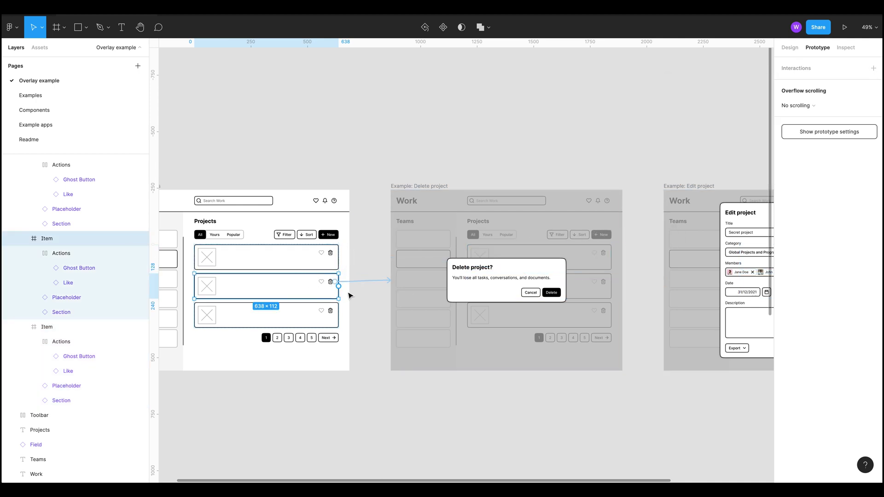
pyautogui.moveTo(339, 286); pyautogui.dragTo(451, 286)
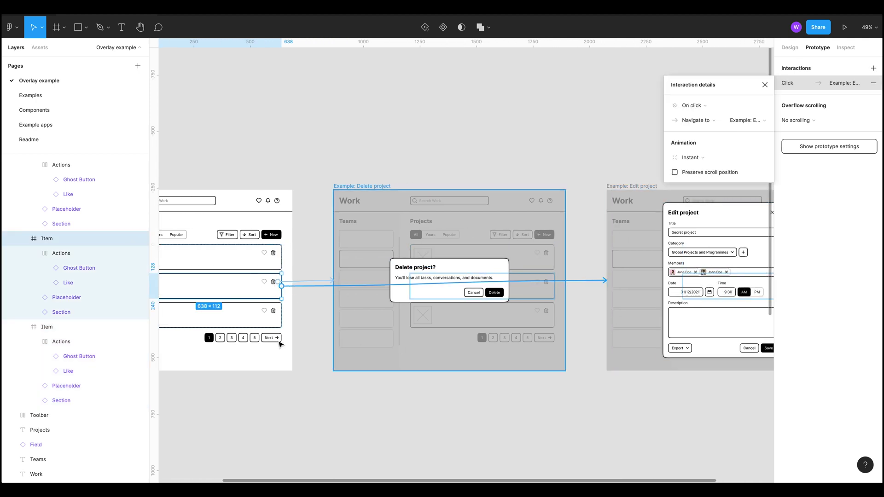
pyautogui.click(244, 317)
pyautogui.moveTo(285, 317); pyautogui.dragTo(631, 296)
# - Connect the Edit project footer's Cancel and Save buttons back to the Projects screen
pyautogui.click(661, 389)
pyautogui.moveTo(686, 389); pyautogui.dragTo(571, 368)
pyautogui.click(627, 330)
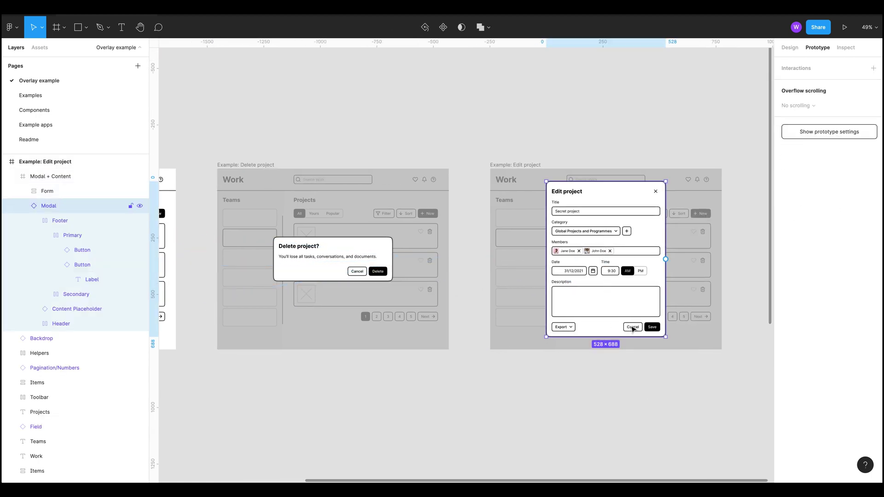
pyautogui.doubleClick(640, 330)
pyautogui.hscroll(-5, 615, 346)
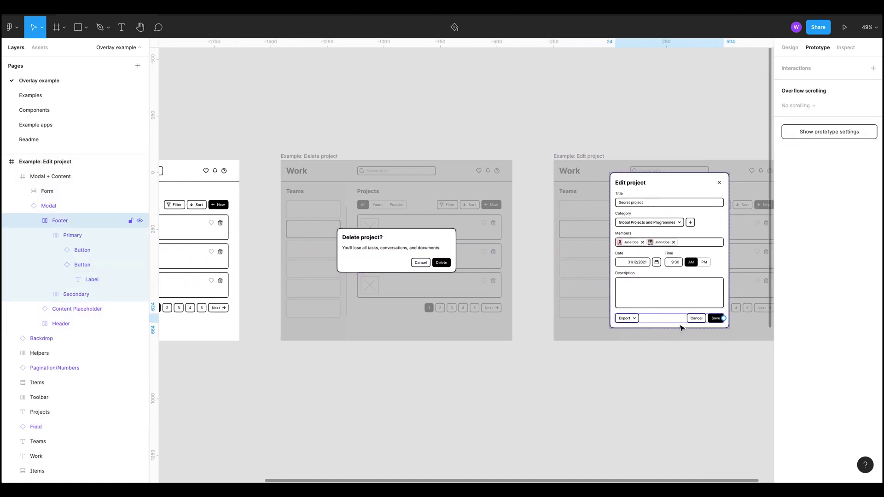
pyautogui.doubleClick(690, 319)
pyautogui.doubleClick(696, 320)
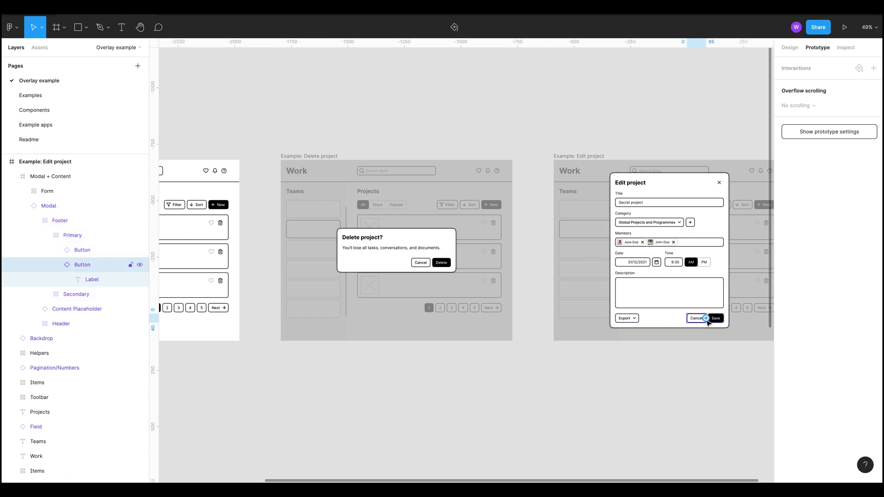
pyautogui.moveTo(707, 319); pyautogui.dragTo(240, 248)
pyautogui.click(716, 318)
pyautogui.moveTo(722, 318); pyautogui.dragTo(239, 249)
# - Clear the selection and frame all three example flows
pyautogui.click(357, 399)
pyautogui.moveTo(357, 399); pyautogui.dragTo(465, 400)
pyautogui.scroll(-2, 486, 369)
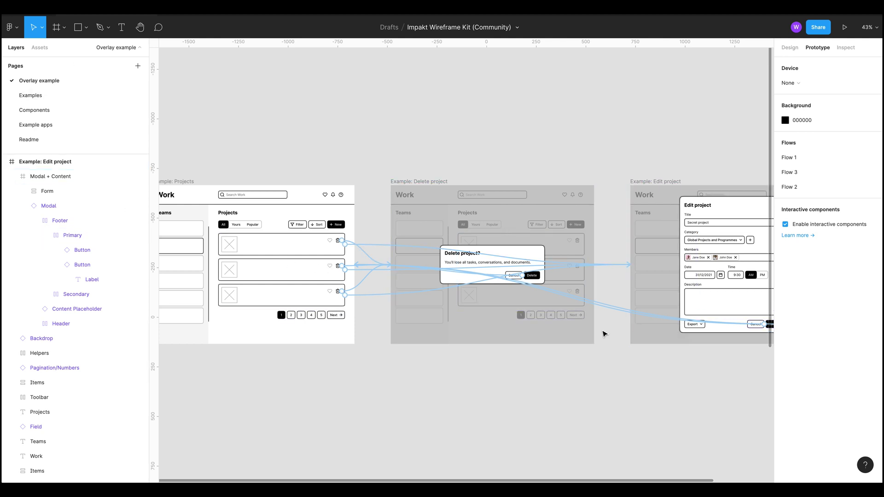
pyautogui.hscroll(-3, 548, 351)
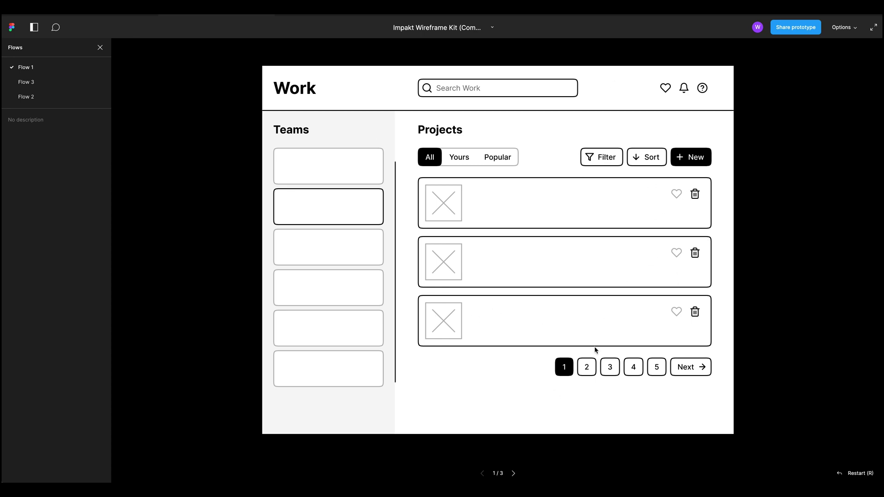
# - Open Edit project from two cards and Delete project from a trash icon, closing each with Cancel
pyautogui.click(599, 192)
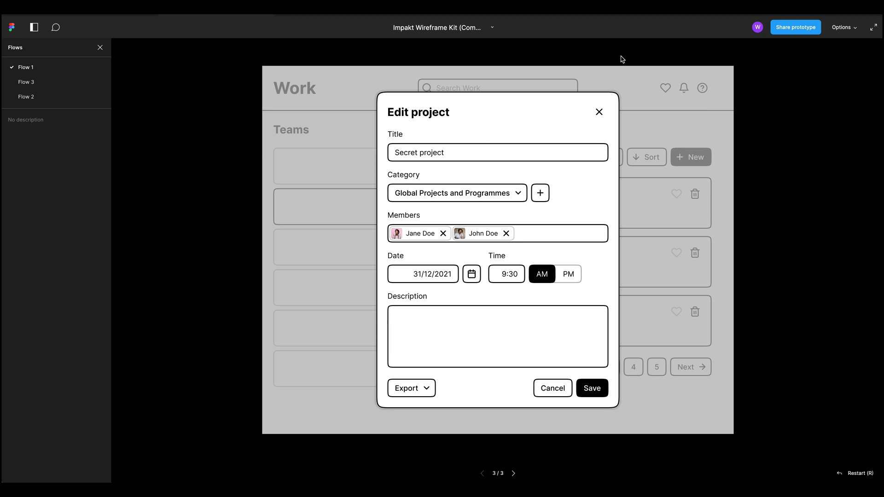
pyautogui.click(554, 386)
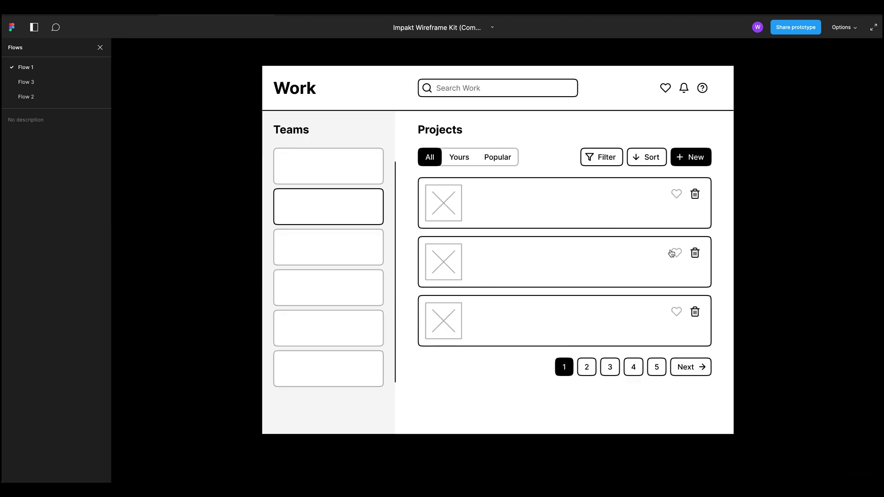
pyautogui.click(694, 195)
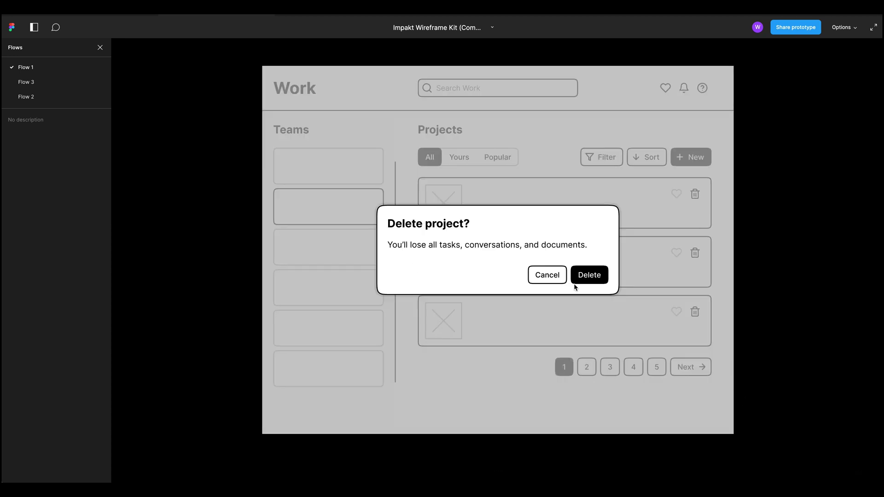
pyautogui.click(554, 272)
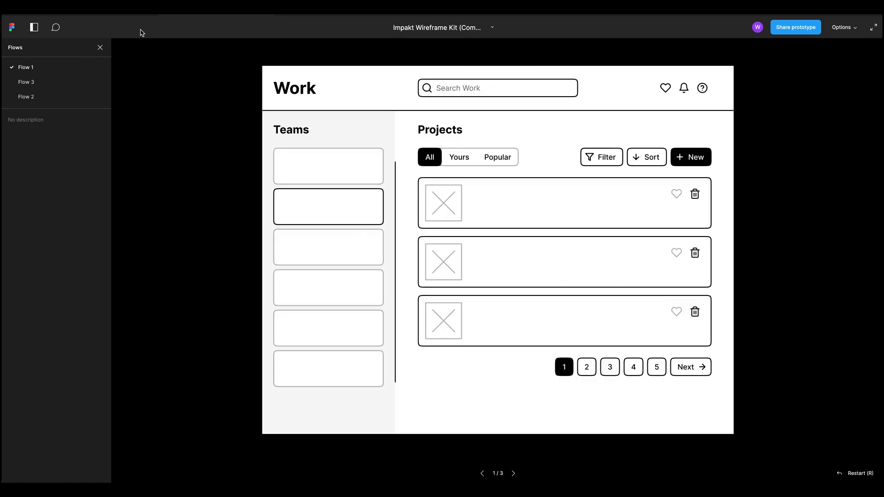
pyautogui.click(644, 266)
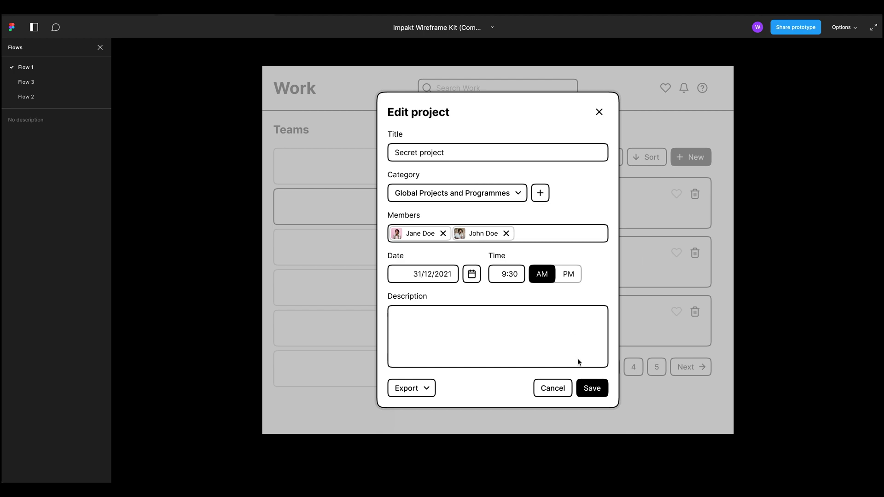
pyautogui.click(558, 384)
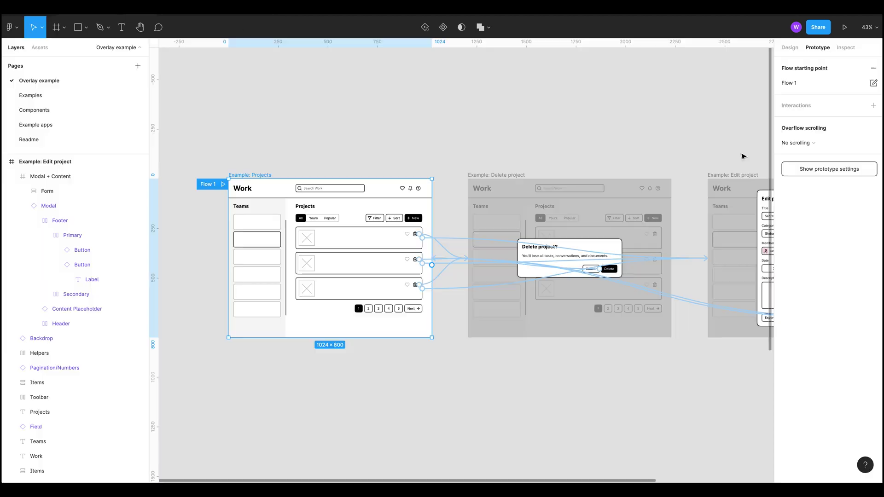
# - Select the third card's connection and review its action list, keeping Navigate to
pyautogui.click(631, 369)
pyautogui.scroll(-3, 604, 331)
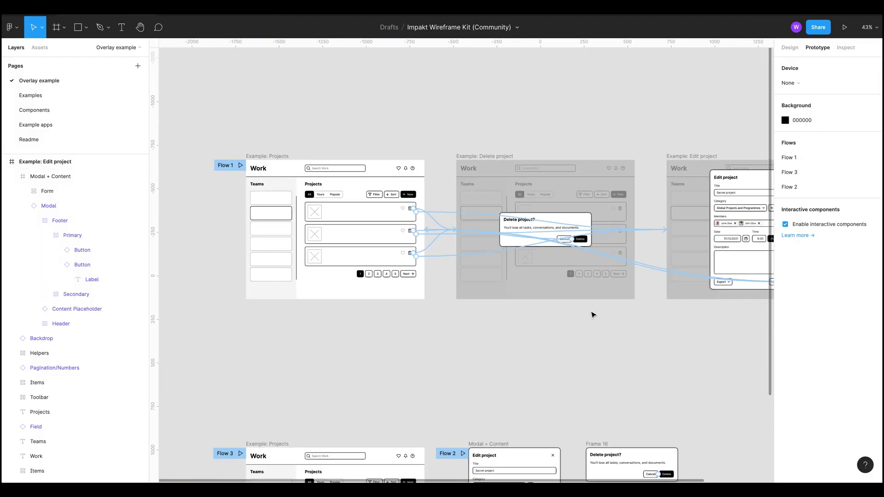
pyautogui.scroll(-5, 584, 332)
pyautogui.keyDown('ctrl'); pyautogui.scroll(3, 501, 289); pyautogui.keyUp('ctrl')
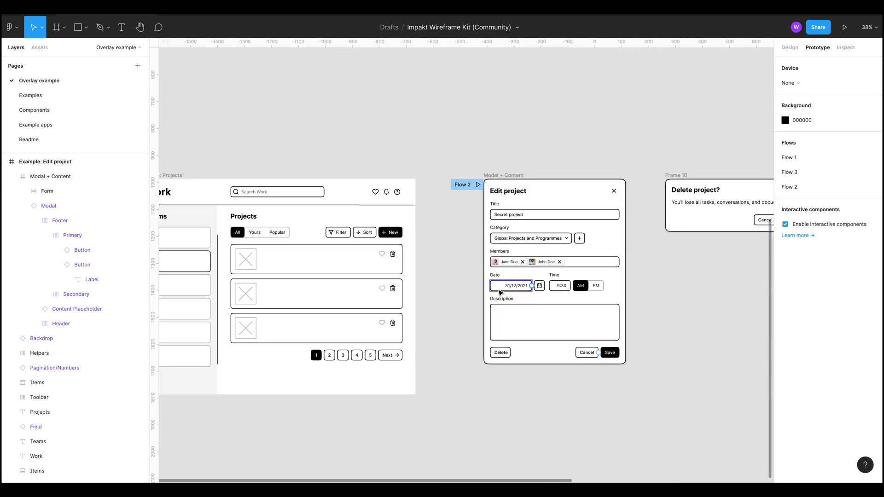
pyautogui.moveTo(476, 300); pyautogui.dragTo(479, 474)
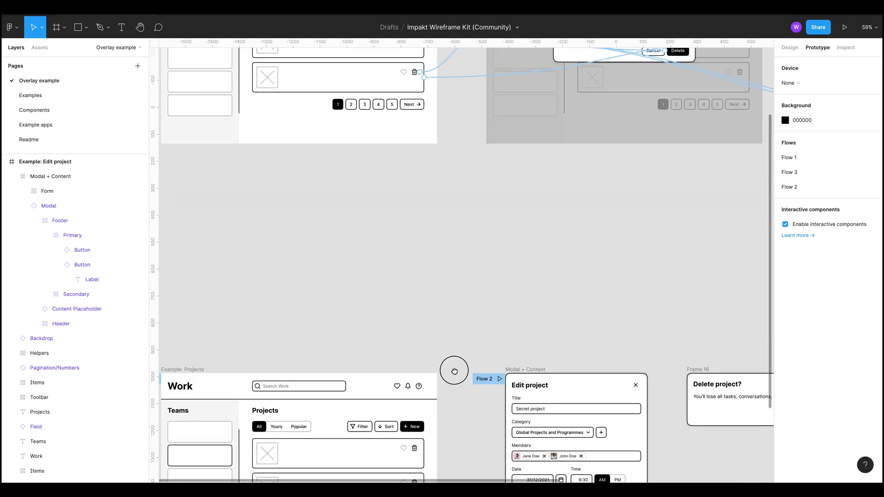
pyautogui.scroll(5, 456, 379)
pyautogui.click(466, 310)
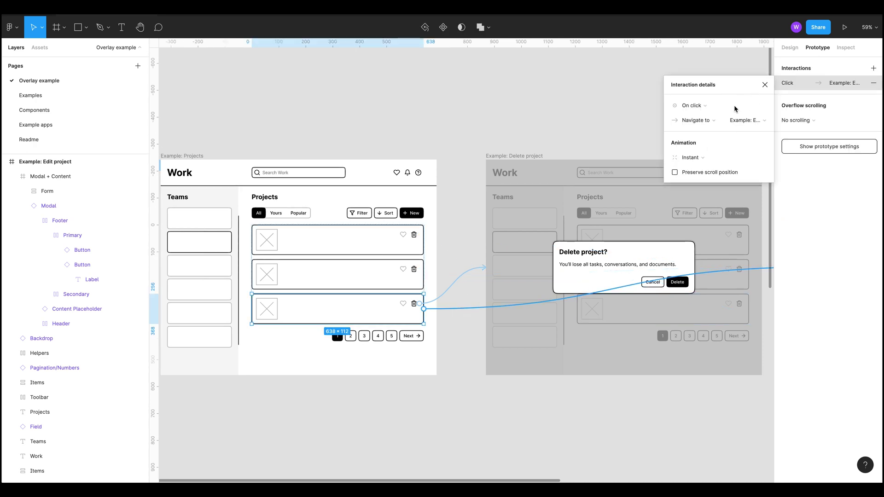
pyautogui.click(690, 123)
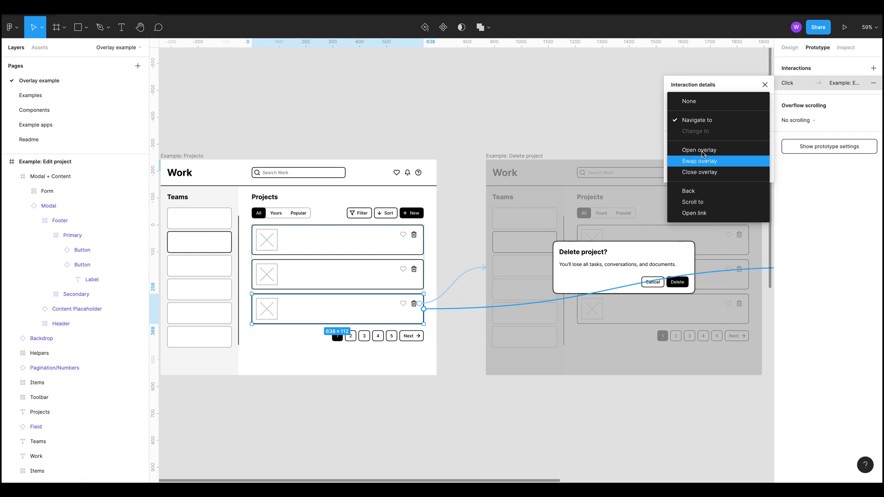
pyautogui.click(518, 415)
# - Survey the Flow 3 Projects, Edit project modal and Delete project dialog frames
pyautogui.moveTo(519, 414); pyautogui.dragTo(577, 193)
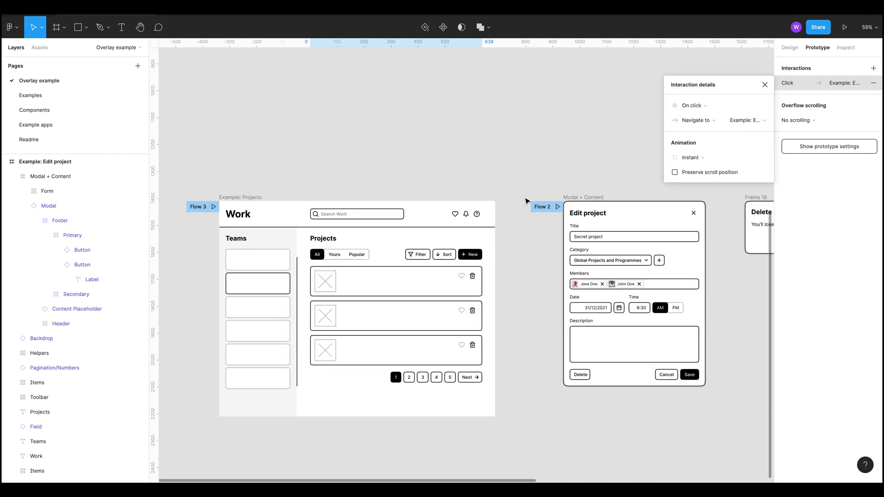
pyautogui.scroll(-3, 526, 201)
pyautogui.click(274, 203)
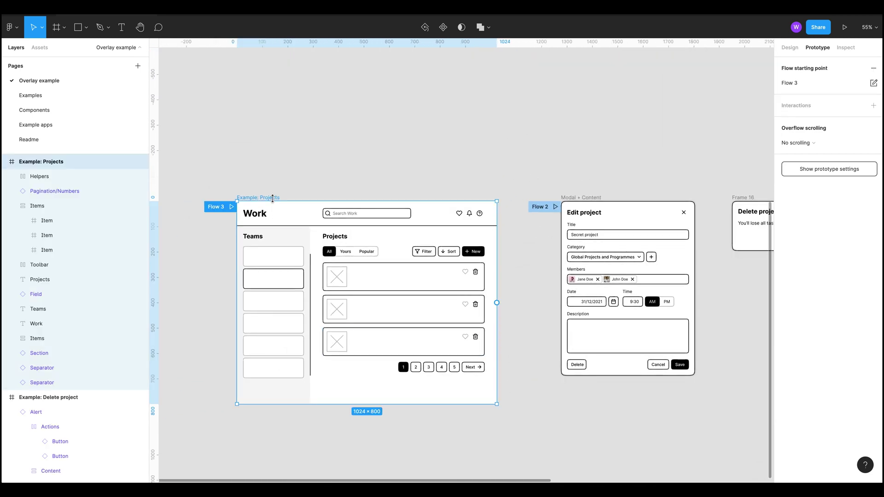
pyautogui.hscroll(-4, 373, 170)
pyautogui.scroll(-1, 280, 130)
pyautogui.hscroll(5, 280, 130)
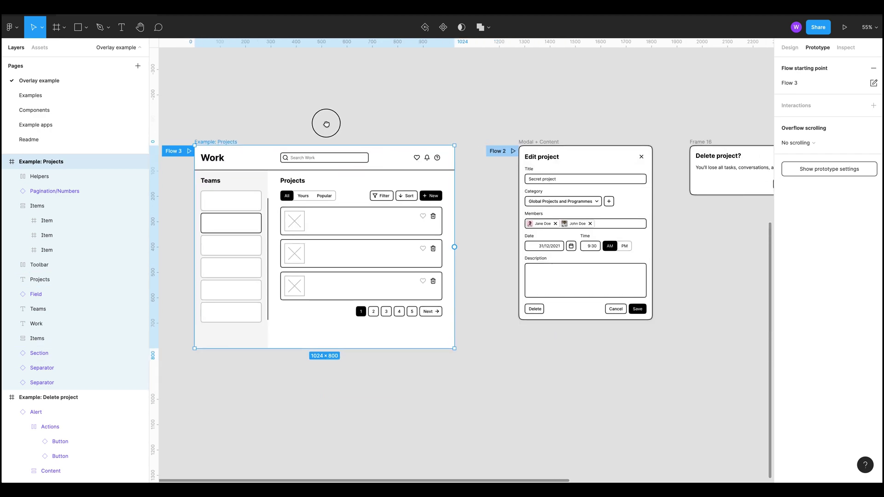
pyautogui.click(480, 152)
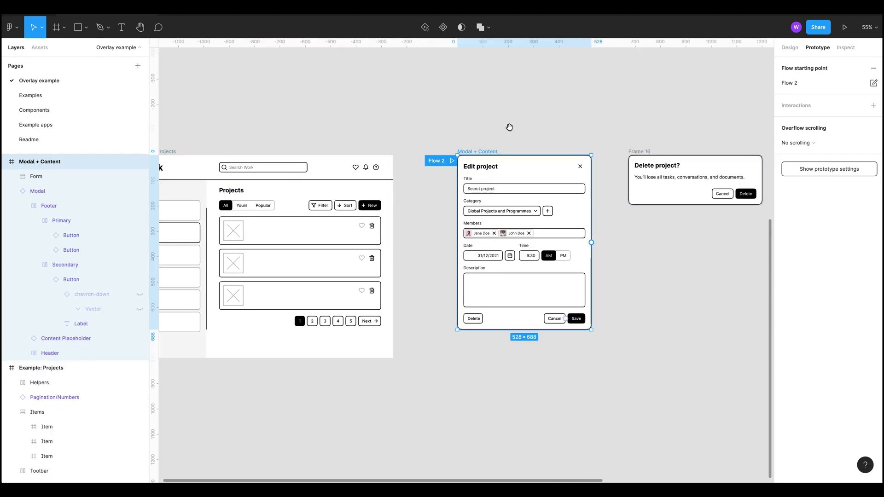
pyautogui.moveTo(509, 123); pyautogui.dragTo(214, 400)
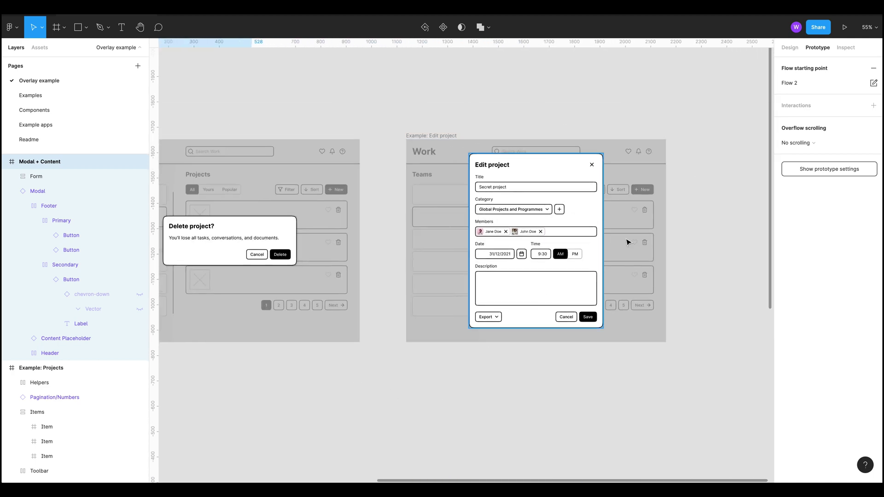
pyautogui.moveTo(542, 390); pyautogui.dragTo(553, 338)
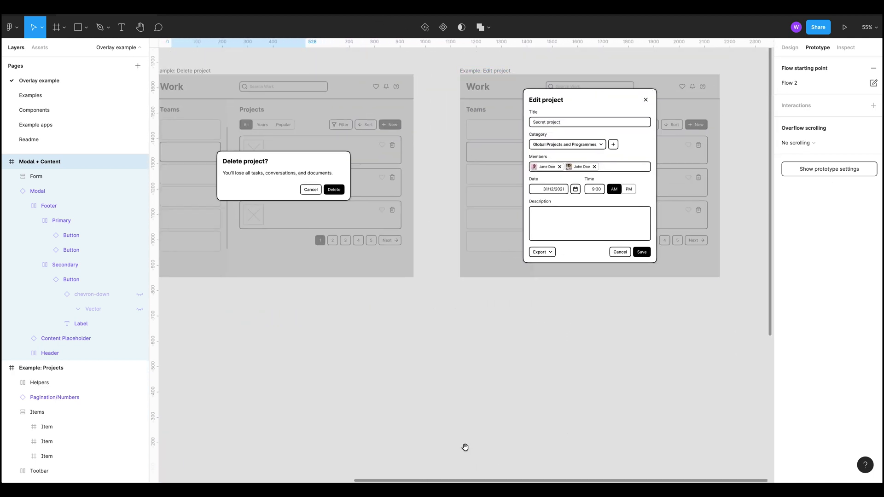
pyautogui.moveTo(458, 445); pyautogui.dragTo(617, 151)
pyautogui.hscroll(-3, 532, 181)
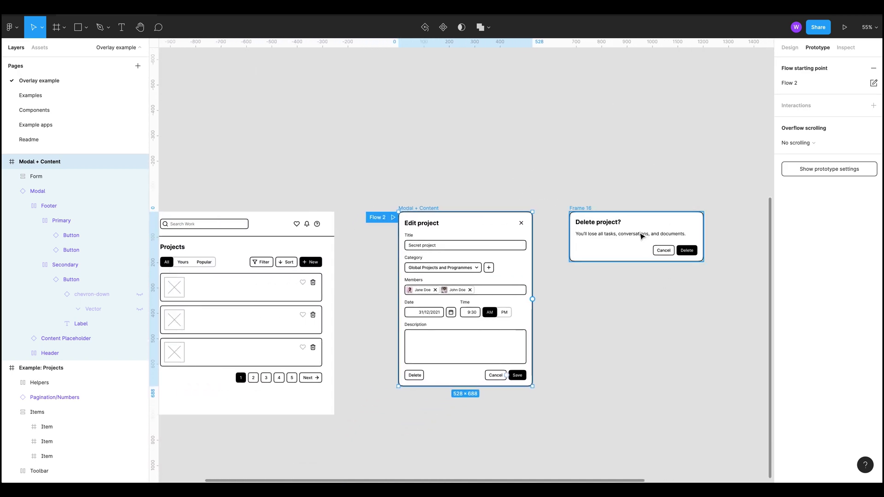
pyautogui.click(574, 208)
# - Link the first project card in Items to the Modal + Content frame
pyautogui.moveTo(605, 254); pyautogui.dragTo(665, 321)
pyautogui.hscroll(-3, 664, 321)
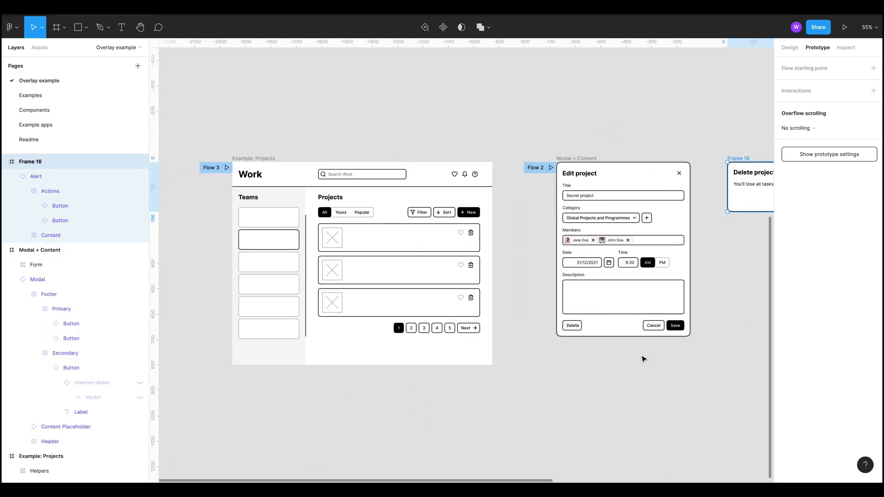
pyautogui.click(412, 244)
pyautogui.click(413, 245)
pyautogui.moveTo(479, 237); pyautogui.dragTo(566, 235)
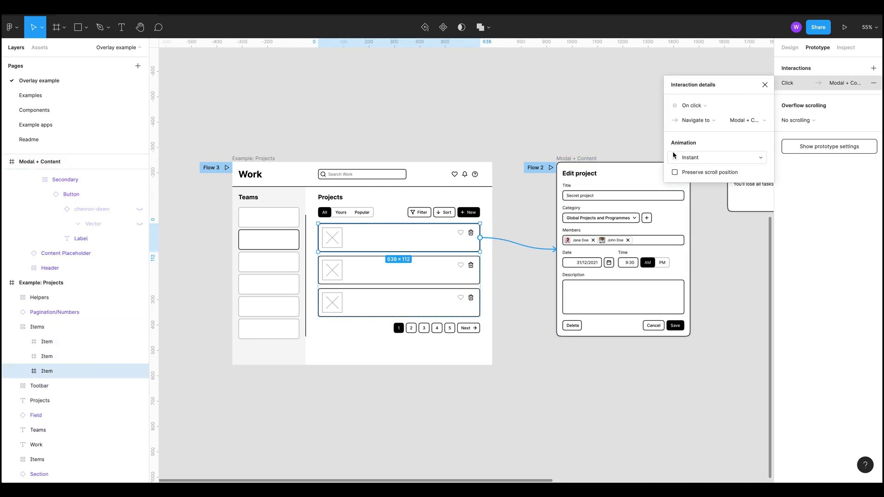
# - Change the first card's action from Navigate to to Open overlay and show the position options
pyautogui.click(695, 121)
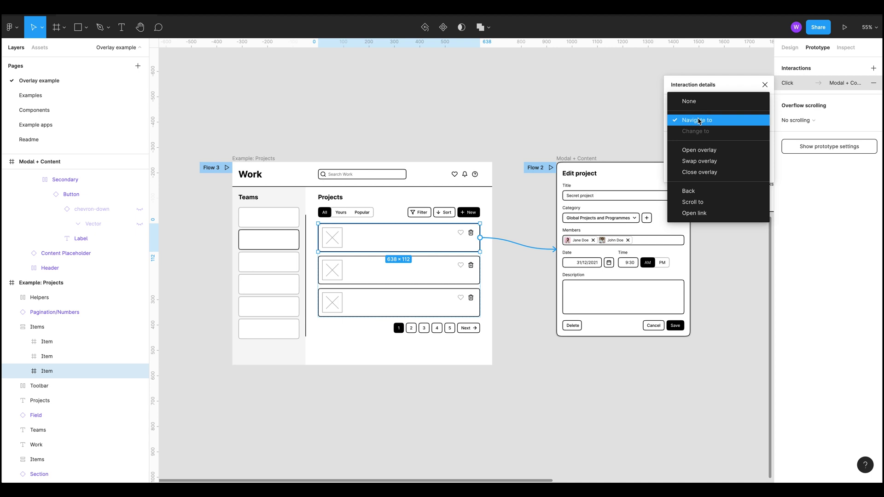
pyautogui.click(714, 149)
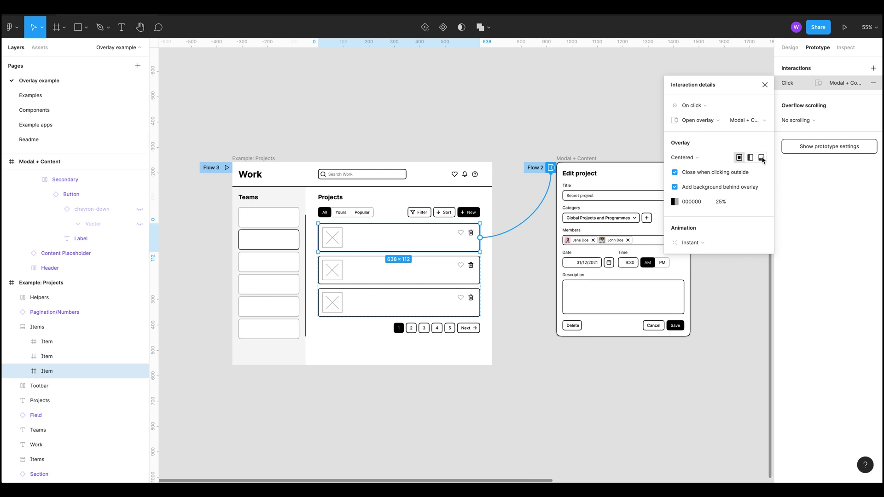
pyautogui.click(704, 162)
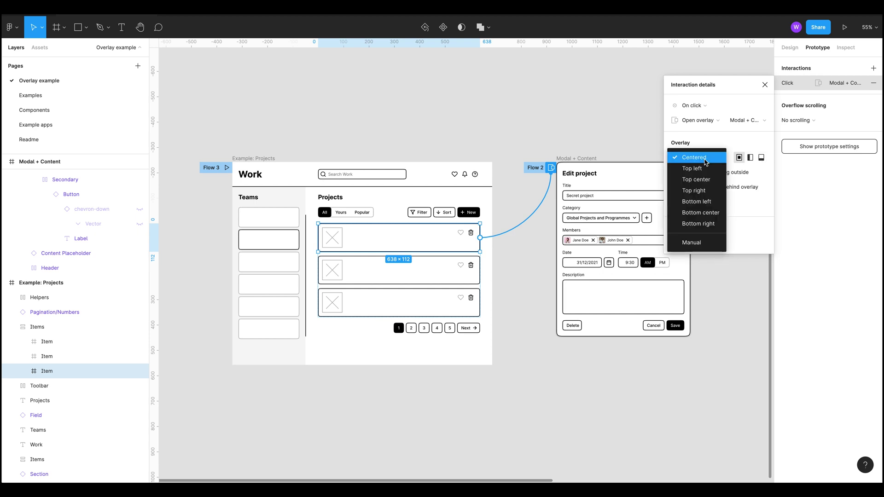
# - Switch the Edit project overlay to Manual and drag it over the upper-left of Projects
pyautogui.click(703, 244)
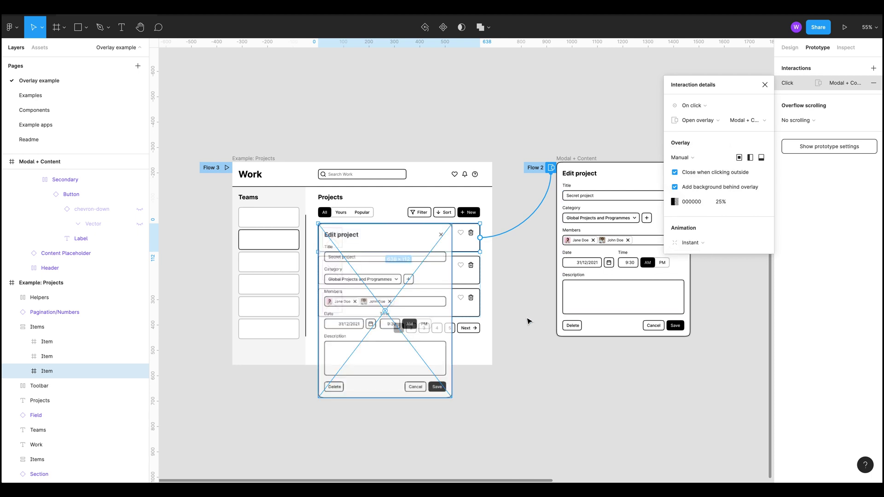
pyautogui.moveTo(375, 300); pyautogui.dragTo(393, 290)
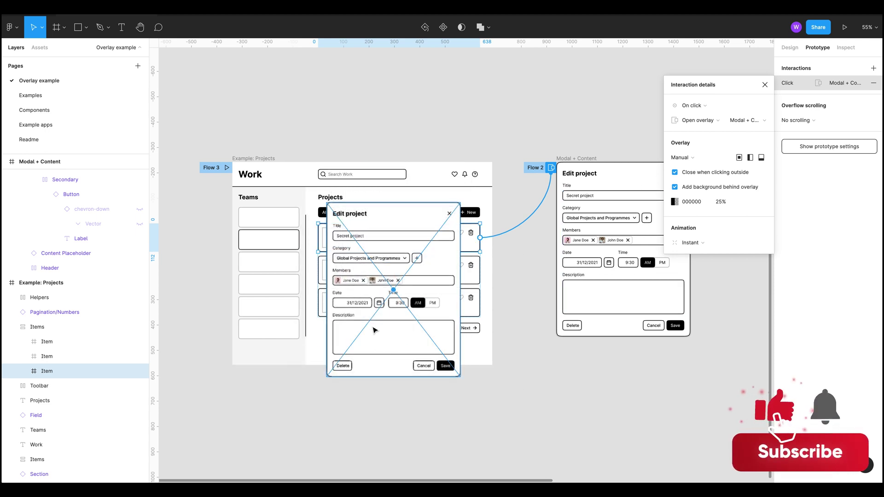
pyautogui.moveTo(370, 327); pyautogui.dragTo(343, 313)
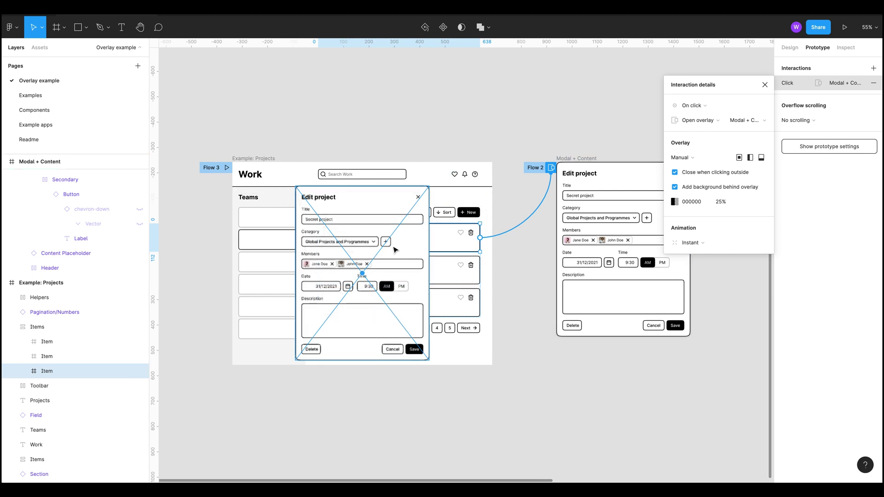
# - Set the first project row's overlay position back to Centered
pyautogui.click(739, 158)
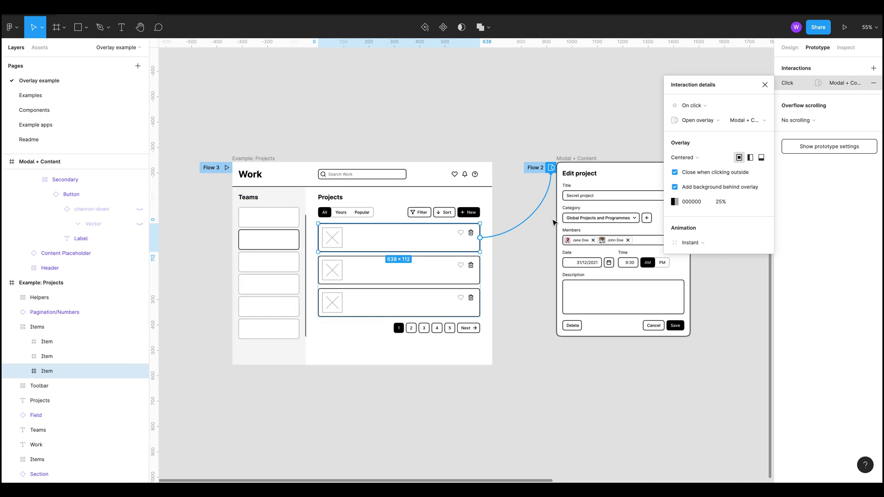
# - Play Flow 3, open the first project's Edit project modal, then close it by clicking outside
pyautogui.click(227, 168)
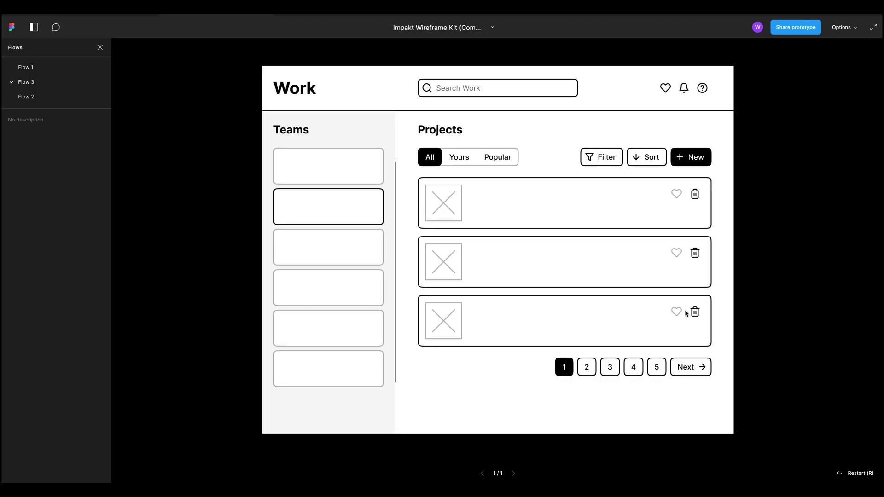
pyautogui.click(598, 216)
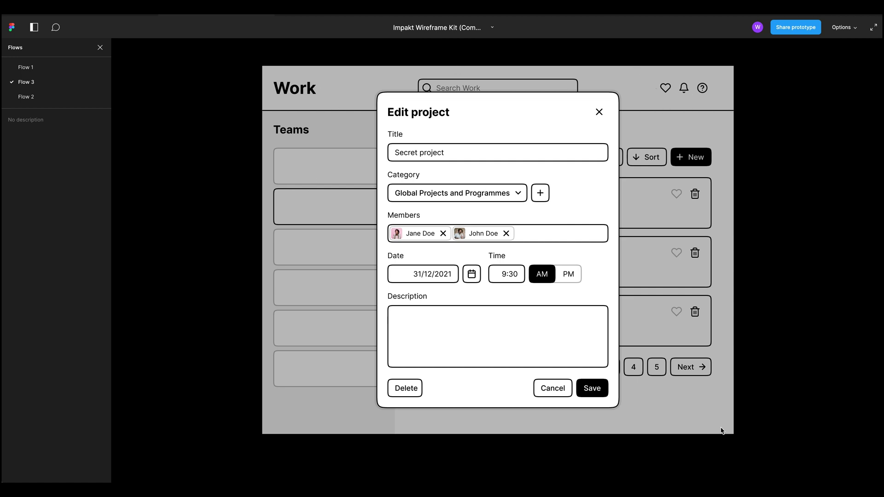
pyautogui.click(327, 255)
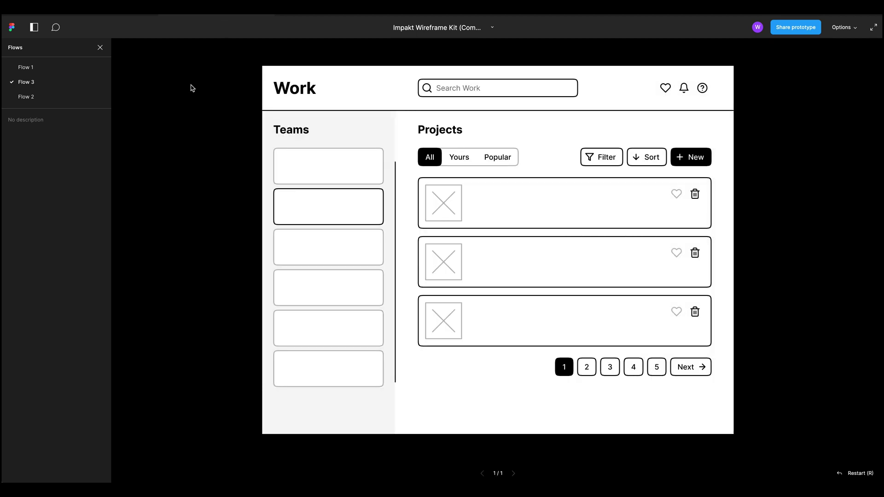
# - Change the first project row's overlay animation from Instant to Dissolve, Ease out, 300ms
pyautogui.click(177, 13)
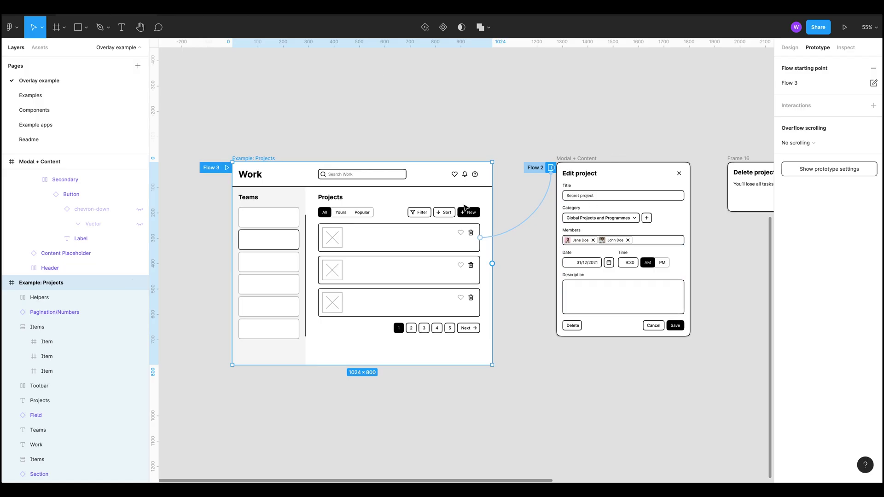
pyautogui.click(518, 221)
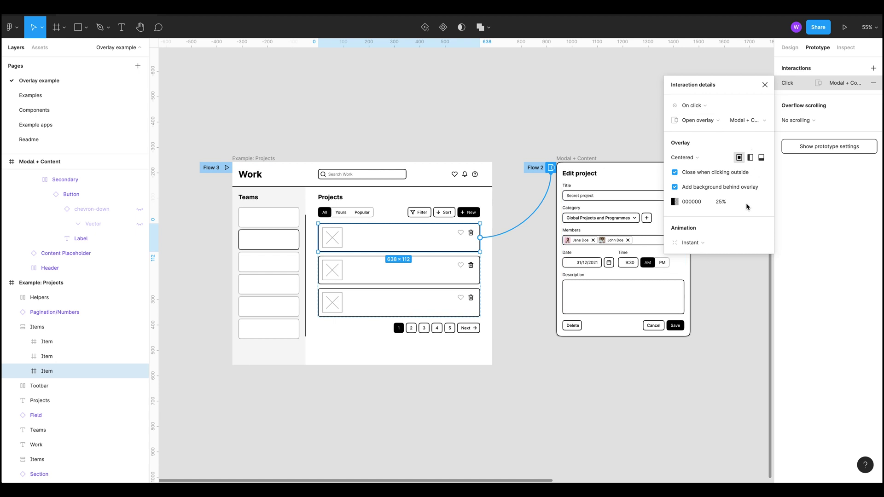
pyautogui.click(709, 246)
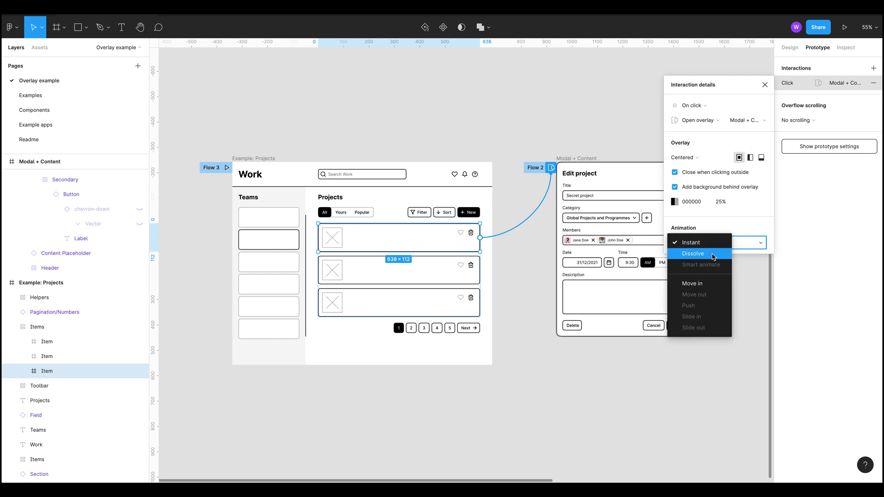
pyautogui.click(713, 256)
pyautogui.click(706, 258)
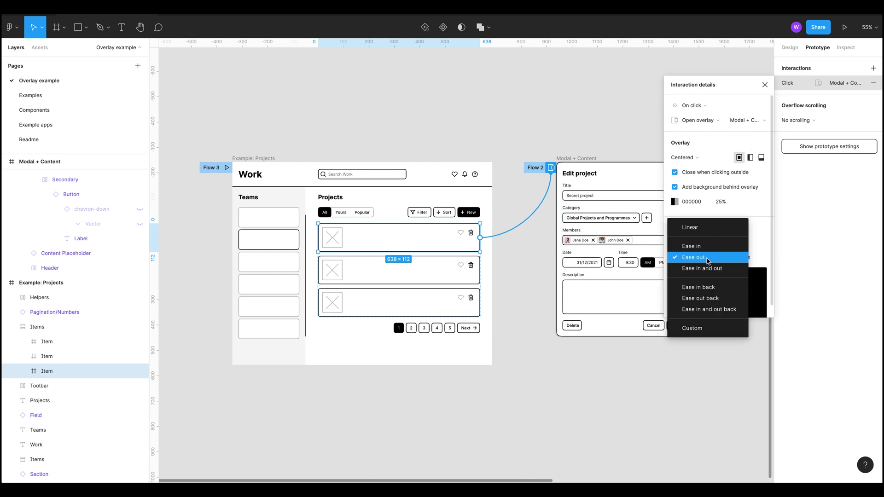
pyautogui.click(708, 258)
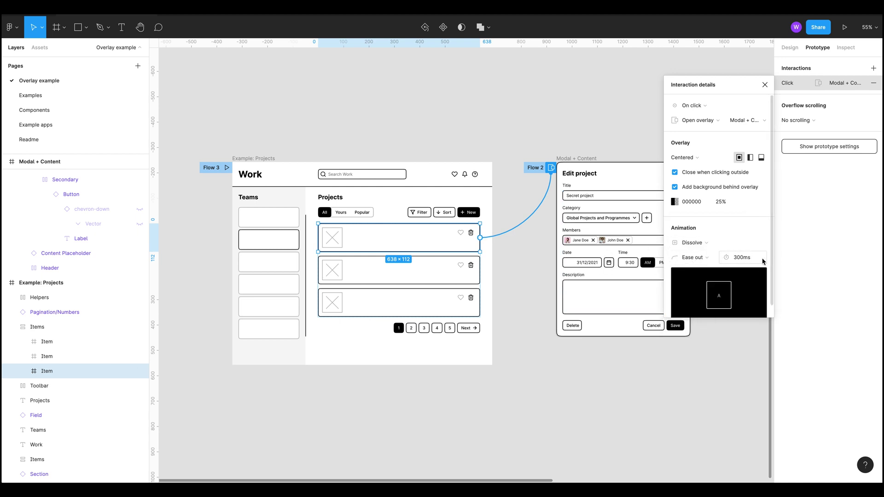
# - Play Flow 3 and repeatedly open and dismiss the first project's Edit project overlay to watch the dissolve
pyautogui.click(227, 167)
pyautogui.click(461, 191)
pyautogui.click(548, 210)
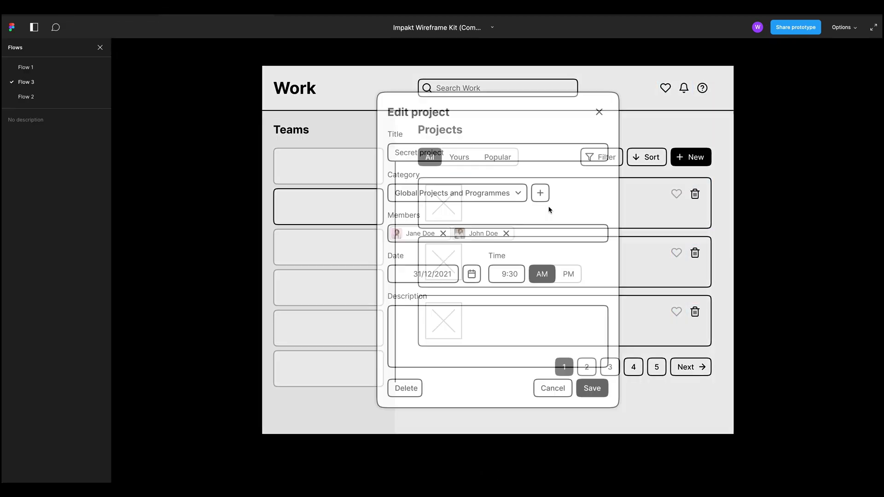
pyautogui.click(306, 187)
pyautogui.click(509, 209)
pyautogui.click(355, 197)
pyautogui.click(489, 200)
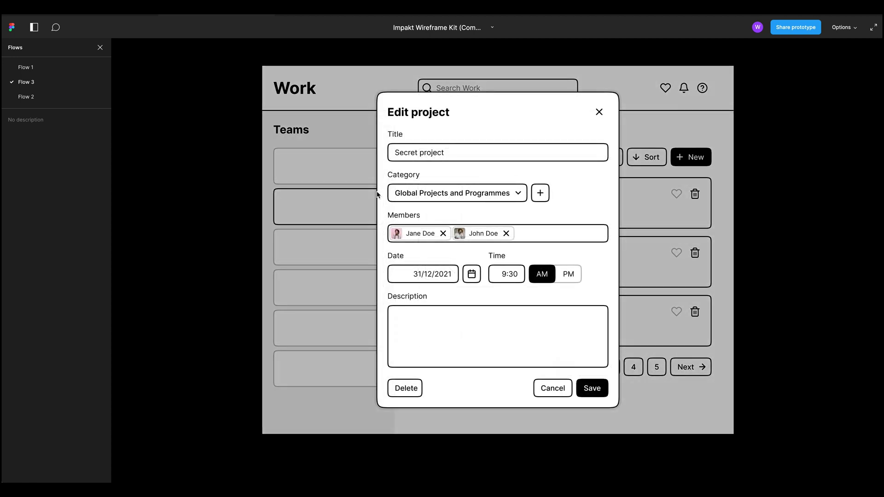
pyautogui.click(344, 212)
pyautogui.click(479, 189)
pyautogui.click(311, 175)
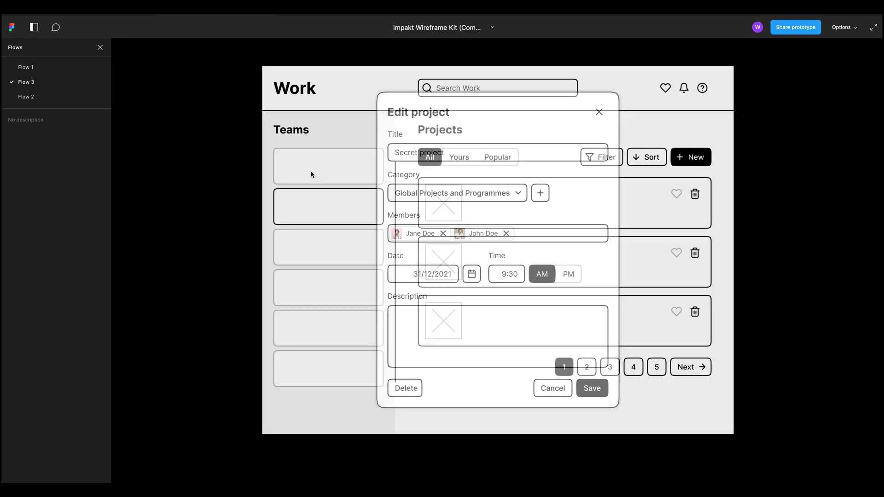
# - Back in the editor, select the Cancel button inside the modal's Footer > Primary group
pyautogui.click(90, 17)
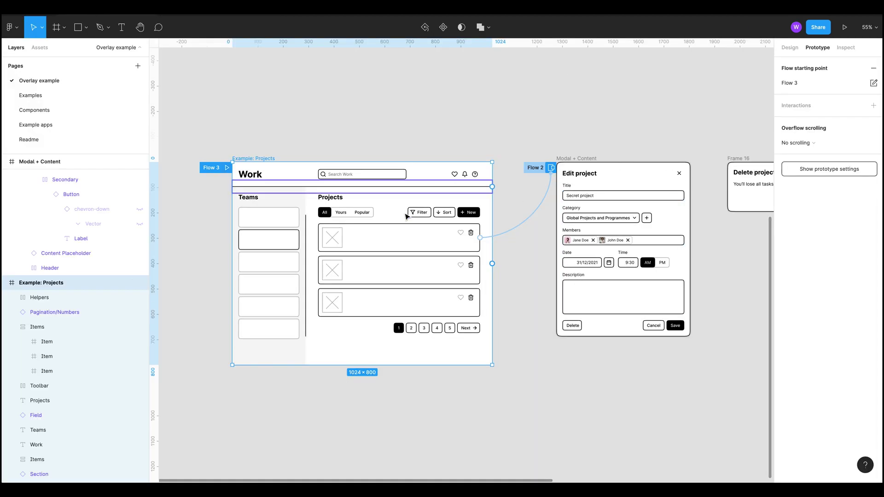
pyautogui.hscroll(2, 516, 288)
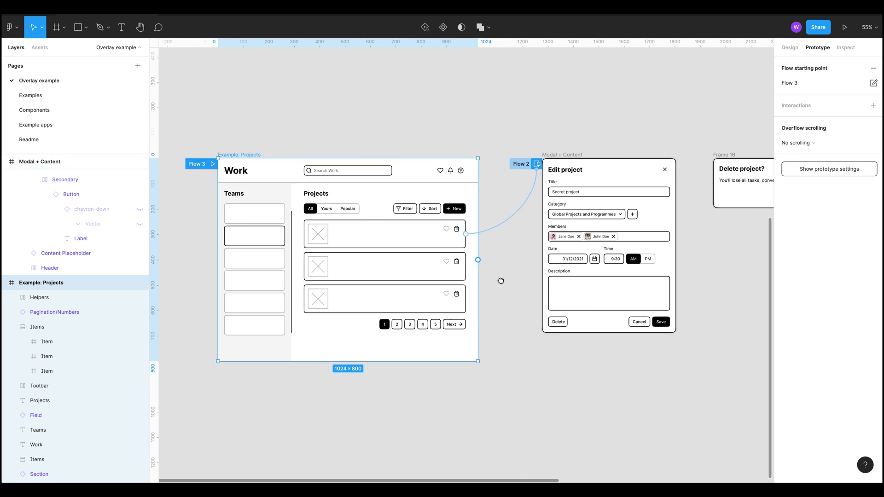
pyautogui.hscroll(4, 624, 383)
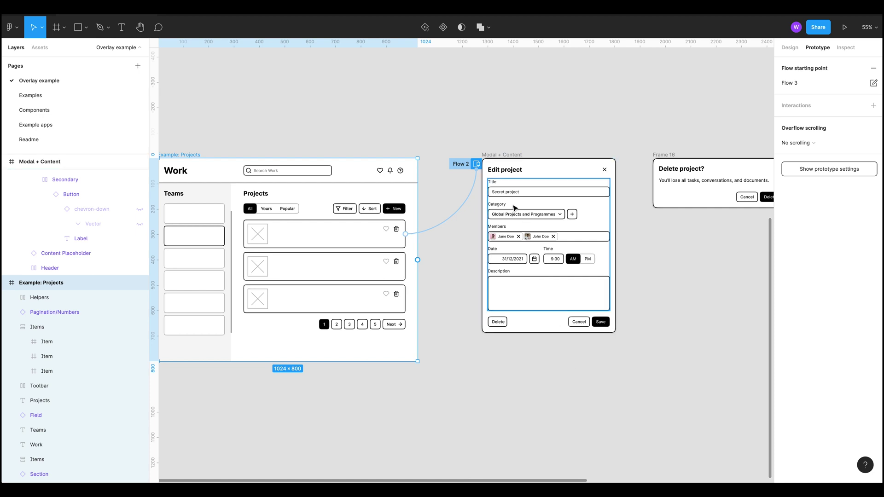
pyautogui.click(582, 322)
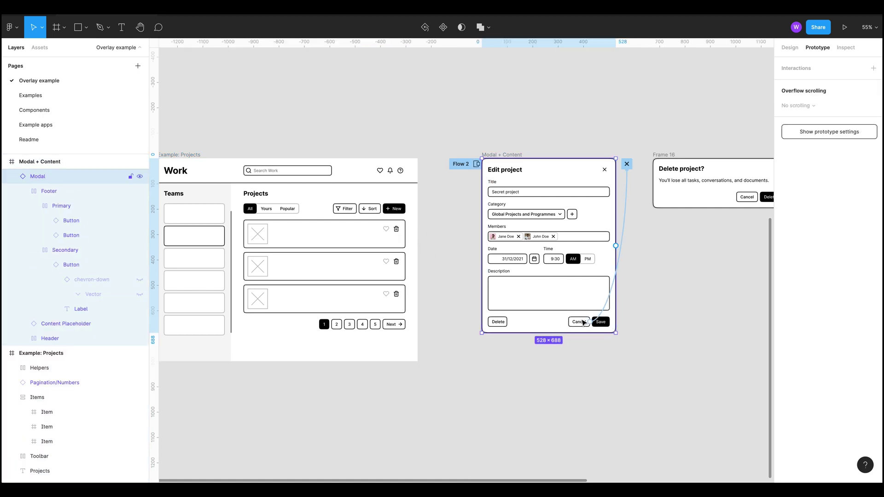
pyautogui.click(574, 326)
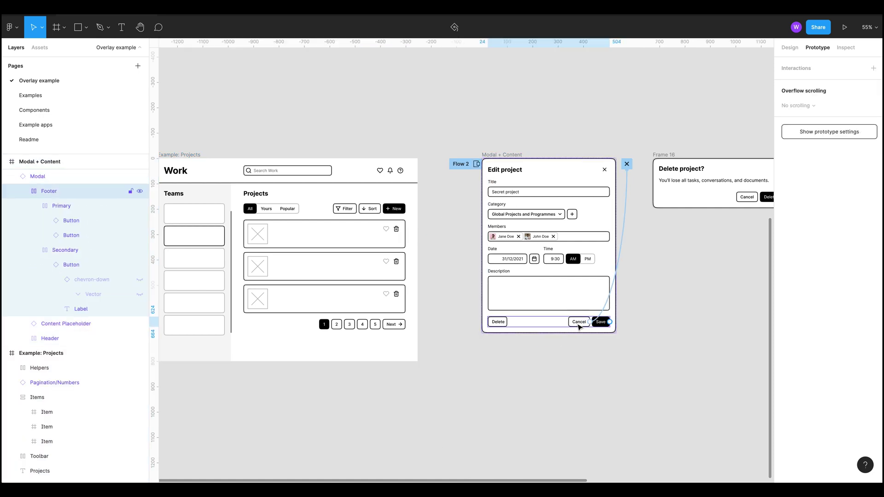
pyautogui.click(579, 323)
pyautogui.click(579, 323)
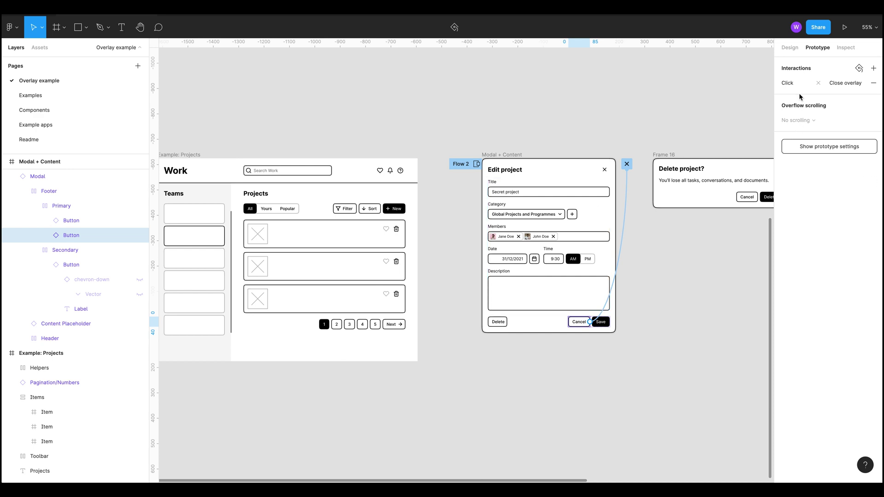
# - Inspect Cancel's Close overlay interaction, then select the modal's Save button
pyautogui.click(840, 90)
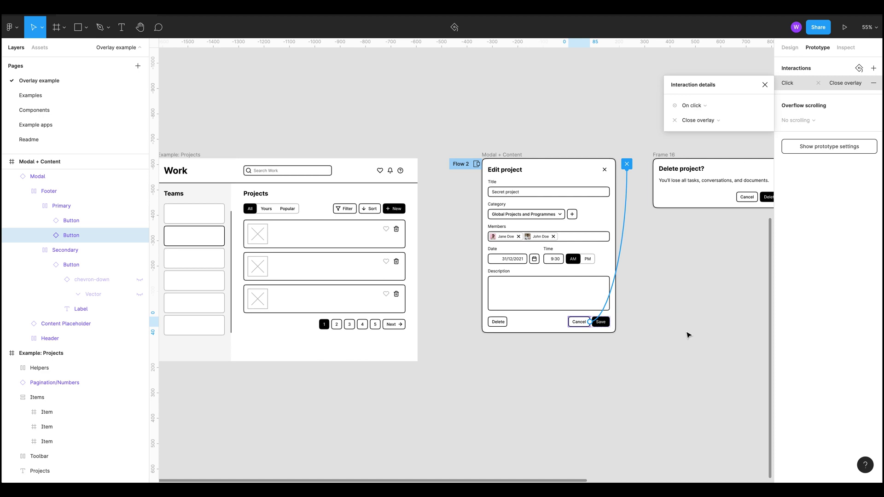
pyautogui.click(607, 377)
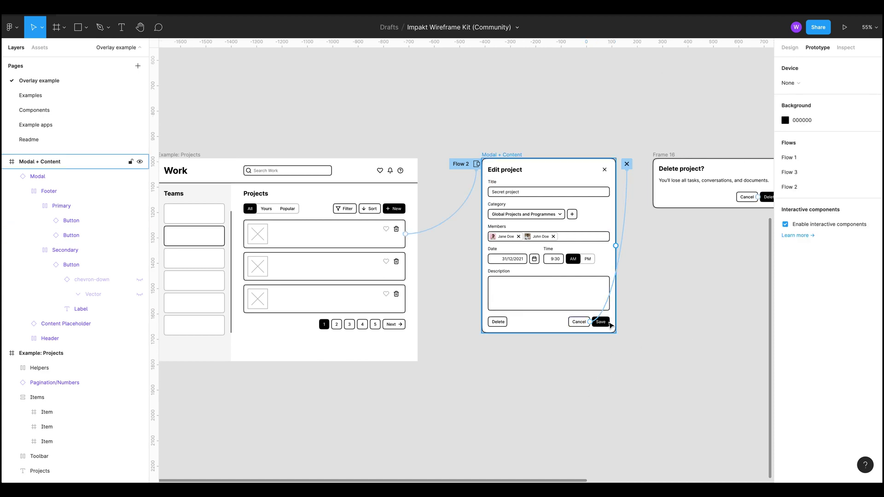
pyautogui.click(608, 324)
pyautogui.click(606, 325)
pyautogui.click(605, 325)
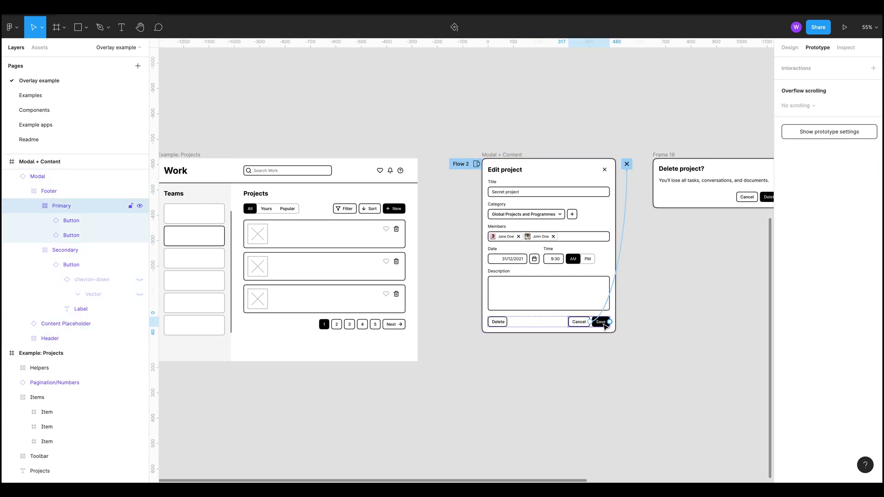
pyautogui.click(606, 324)
pyautogui.click(607, 323)
pyautogui.click(610, 321)
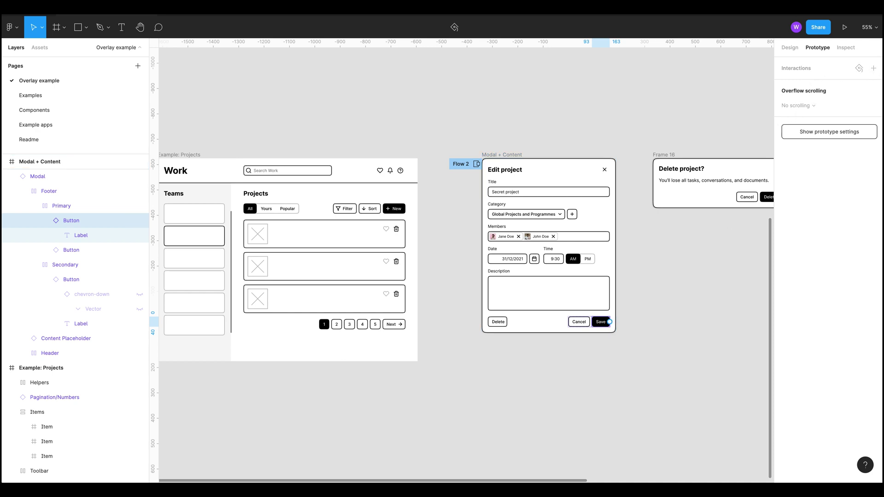
# - Add a click interaction to Save with the Close overlay action
pyautogui.click(873, 68)
pyautogui.click(838, 83)
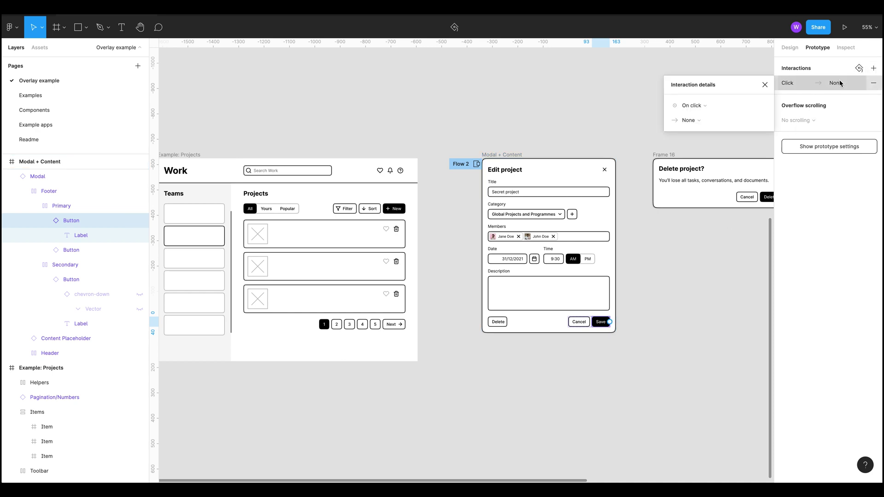
pyautogui.click(689, 120)
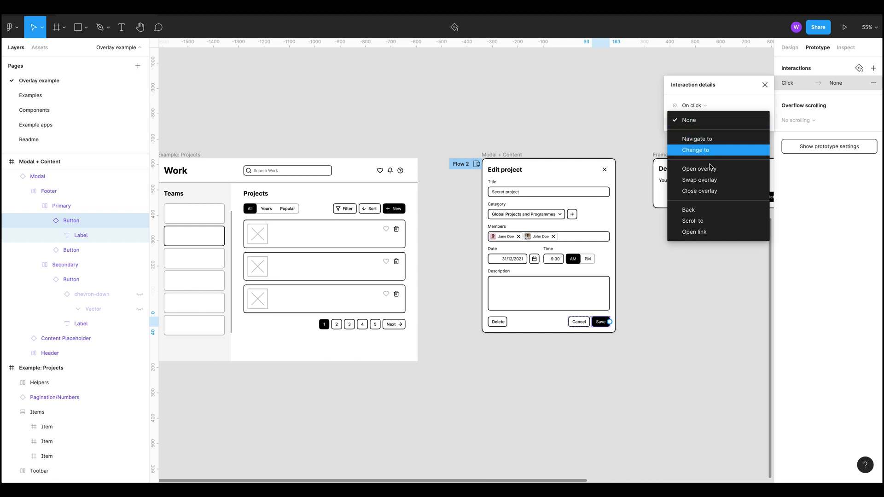
pyautogui.click(713, 192)
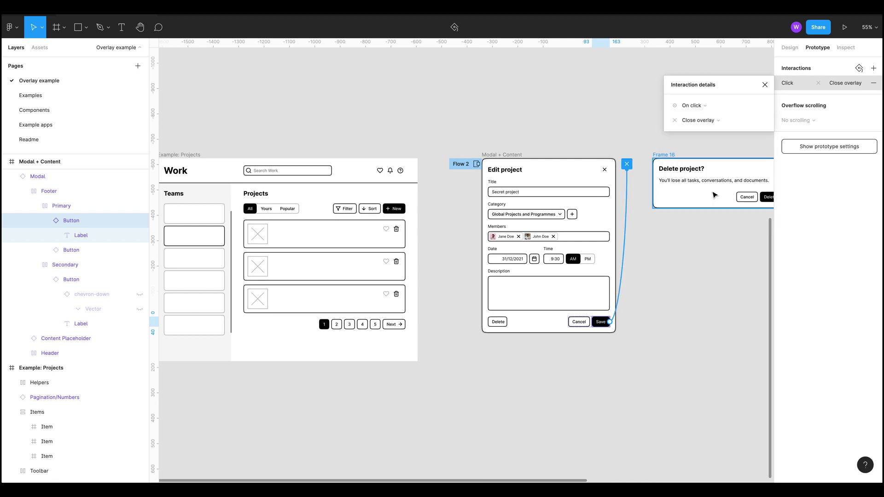
# - Connect the second and third project items to the Modal + Content frame
pyautogui.click(596, 388)
pyautogui.hscroll(-3, 511, 361)
pyautogui.hscroll(3, 608, 383)
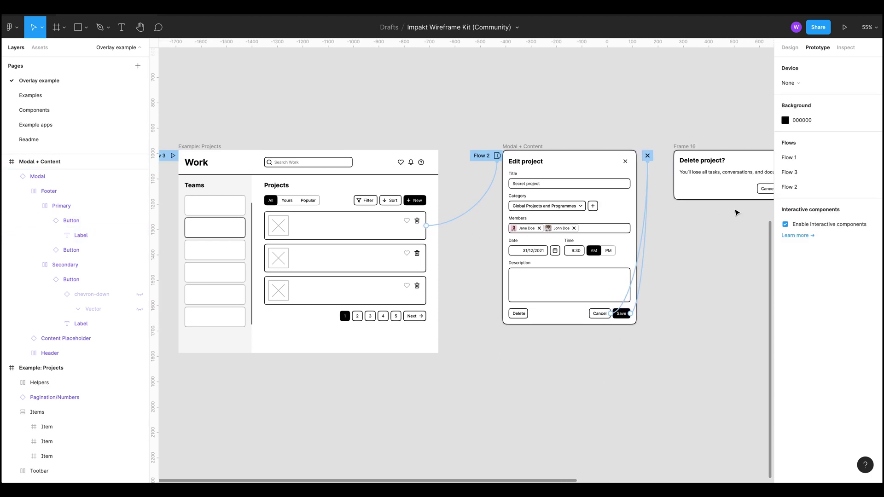
pyautogui.scroll(2, 663, 309)
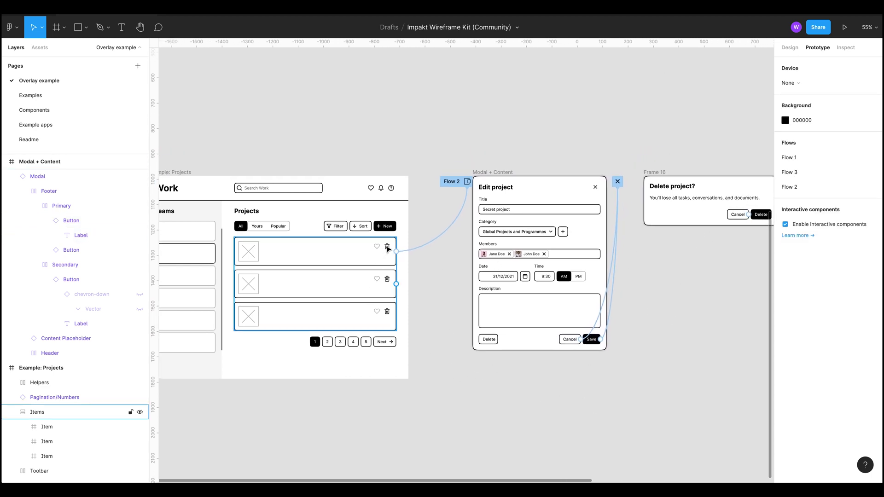
pyautogui.doubleClick(348, 288)
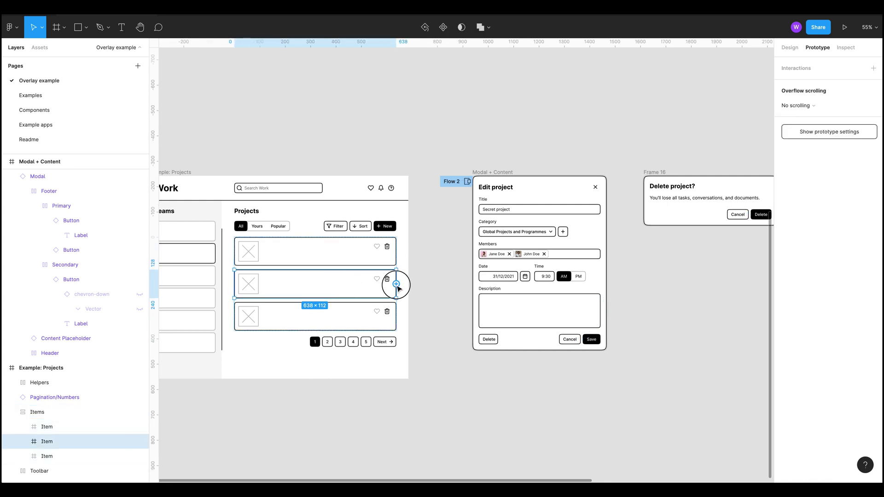
pyautogui.moveTo(396, 283); pyautogui.dragTo(479, 266)
pyautogui.click(388, 316)
pyautogui.moveTo(396, 316); pyautogui.dragTo(478, 222)
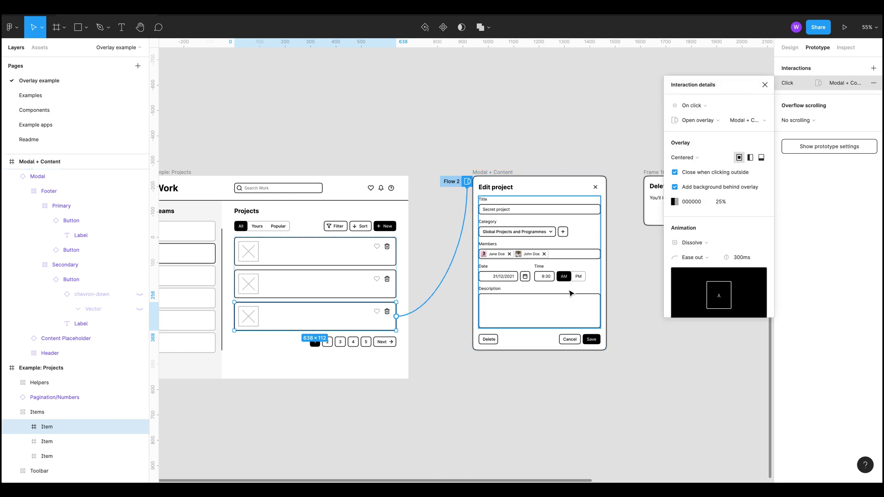
# - Pan and scroll the canvas to reposition the view around the frames
pyautogui.moveTo(499, 418); pyautogui.dragTo(528, 395)
pyautogui.hscroll(4, 547, 262)
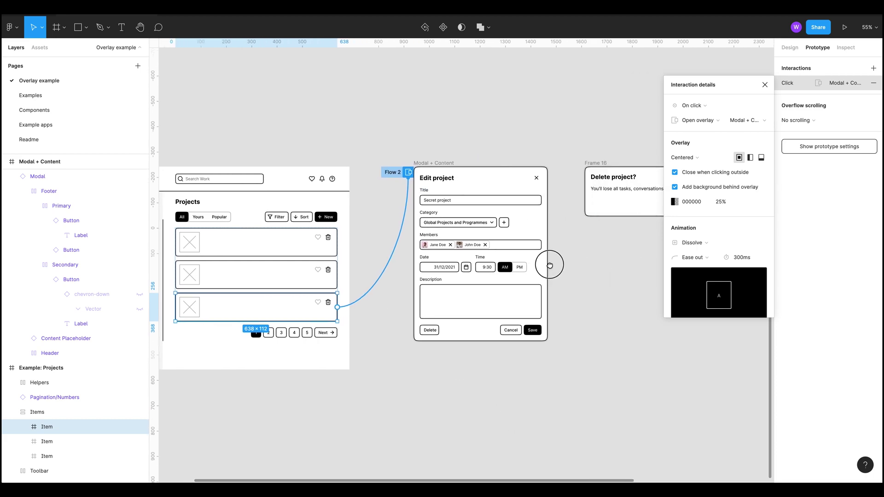
pyautogui.hscroll(-4, 653, 245)
pyautogui.moveTo(573, 372); pyautogui.dragTo(574, 371)
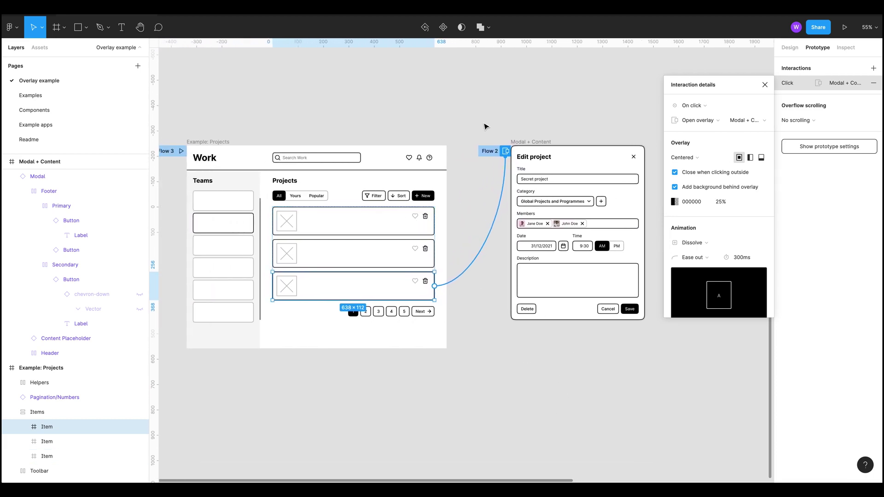
pyautogui.moveTo(611, 81)
pyautogui.mouseDown()
pyautogui.moveTo(587, 78)
pyautogui.moveTo(602, 75)
pyautogui.mouseUp()
pyautogui.scroll(-1, 603, 76)
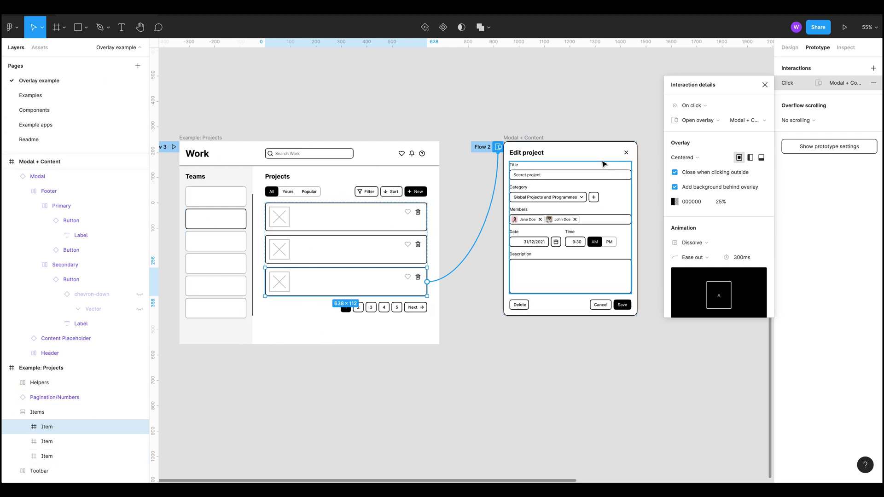
# - Review the three project rows' connections to the Edit project modal, then deselect
pyautogui.scroll(6, 459, 261)
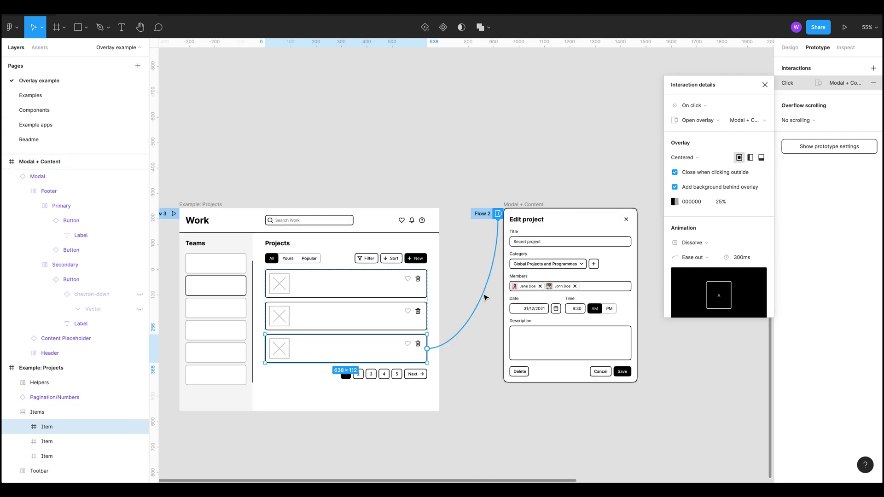
pyautogui.scroll(1, 459, 261)
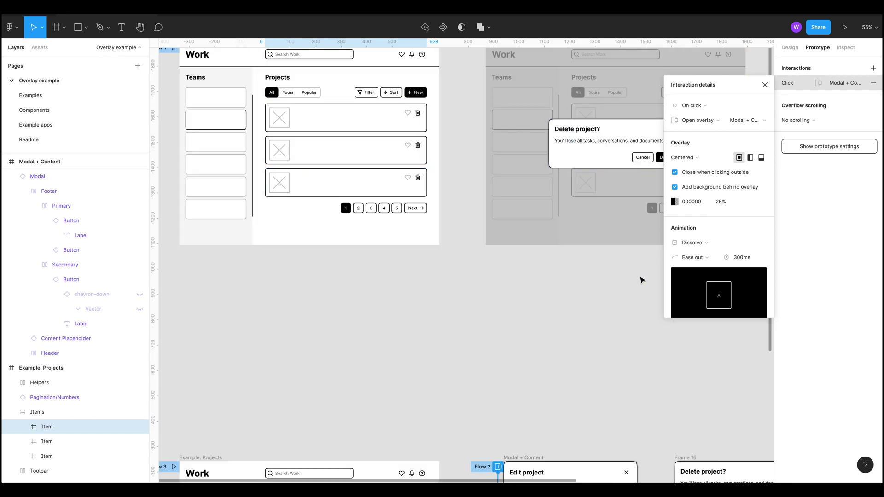
pyautogui.scroll(-5, 639, 278)
pyautogui.scroll(-1, 551, 371)
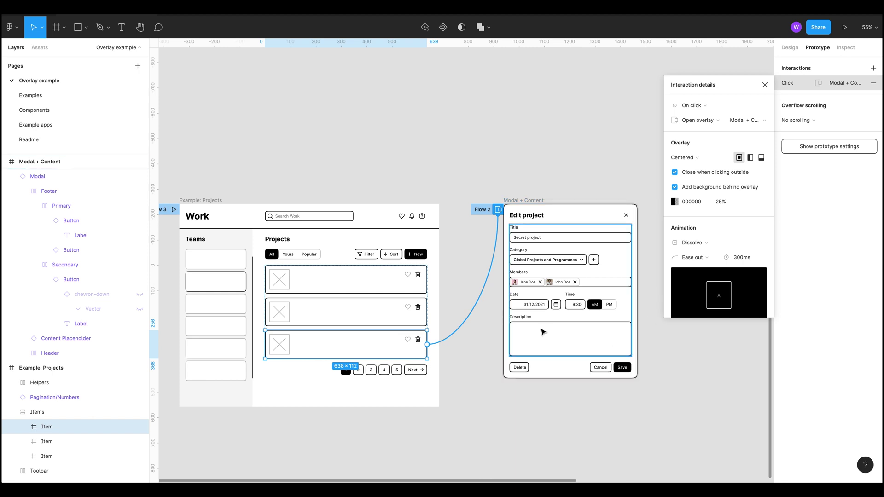
pyautogui.scroll(-4, 539, 330)
pyautogui.moveTo(590, 352); pyautogui.dragTo(522, 321)
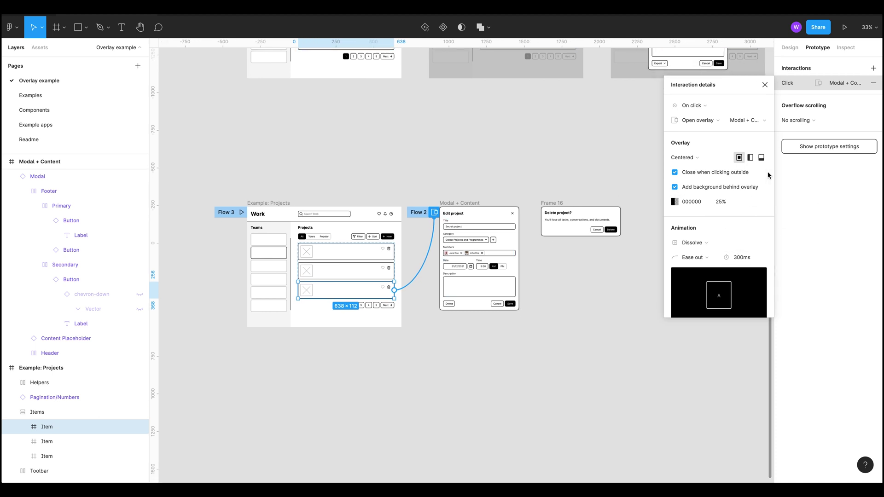
pyautogui.click(385, 333)
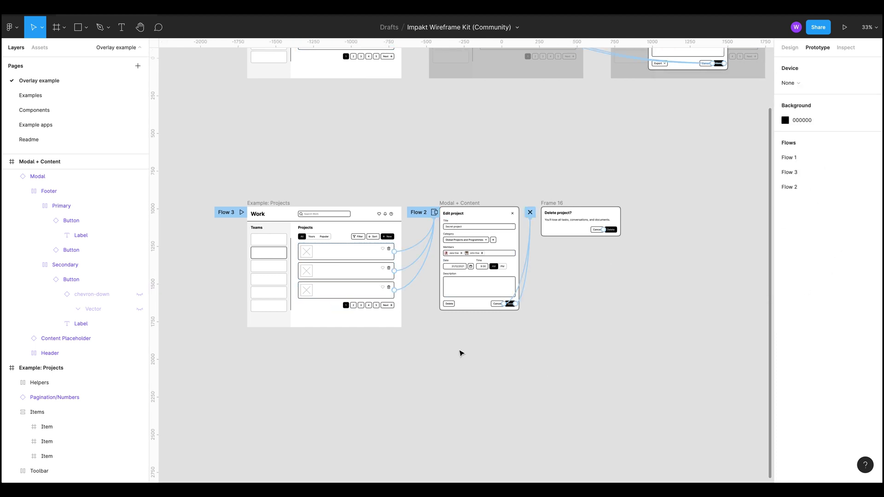
# - Link the first project's trash icon to the Delete project dialog as Open overlay
pyautogui.scroll(5, 389, 290)
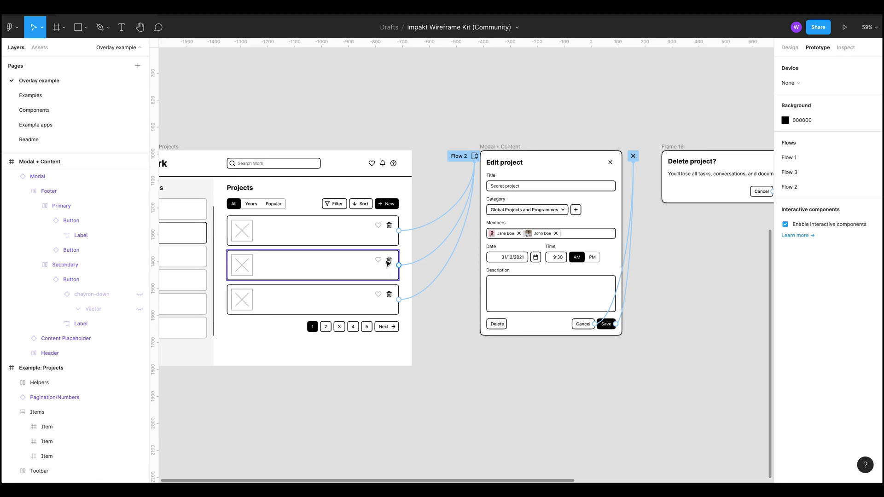
pyautogui.scroll(2, 392, 258)
pyautogui.doubleClick(390, 224)
pyautogui.click(391, 224)
pyautogui.moveTo(396, 221); pyautogui.dragTo(706, 173)
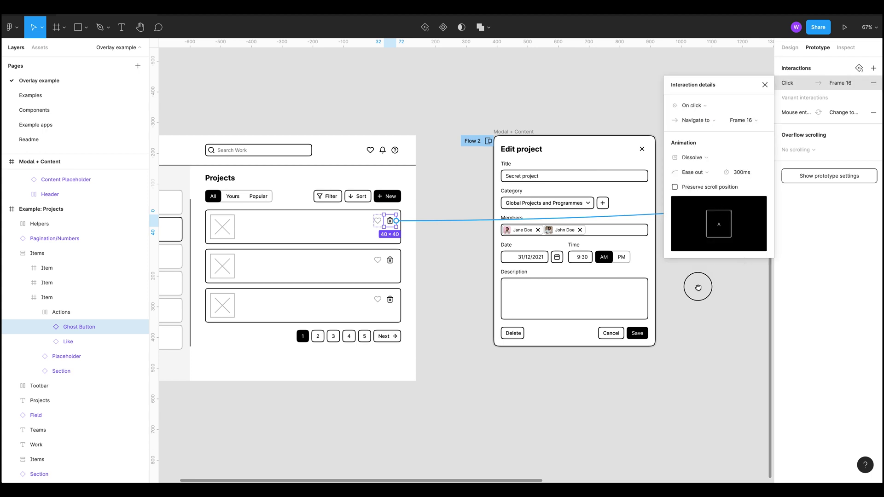
pyautogui.hscroll(5, 681, 290)
pyautogui.scroll(1, 595, 308)
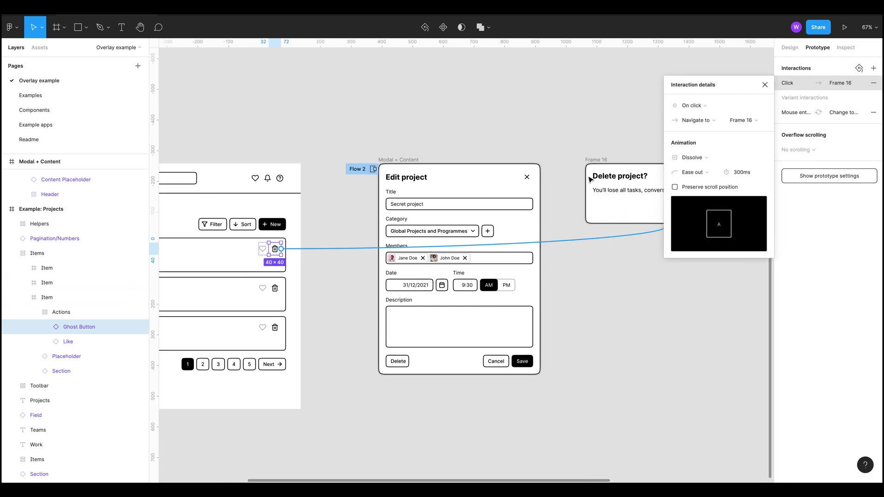
pyautogui.click(703, 120)
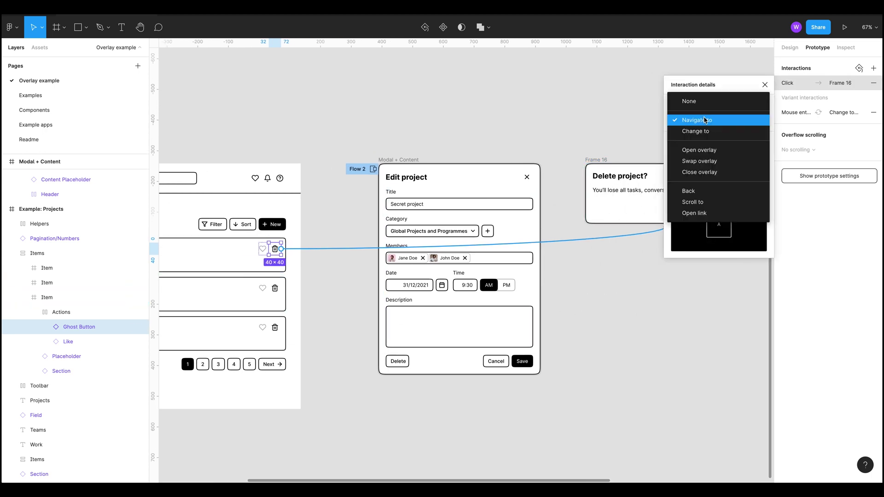
pyautogui.click(701, 150)
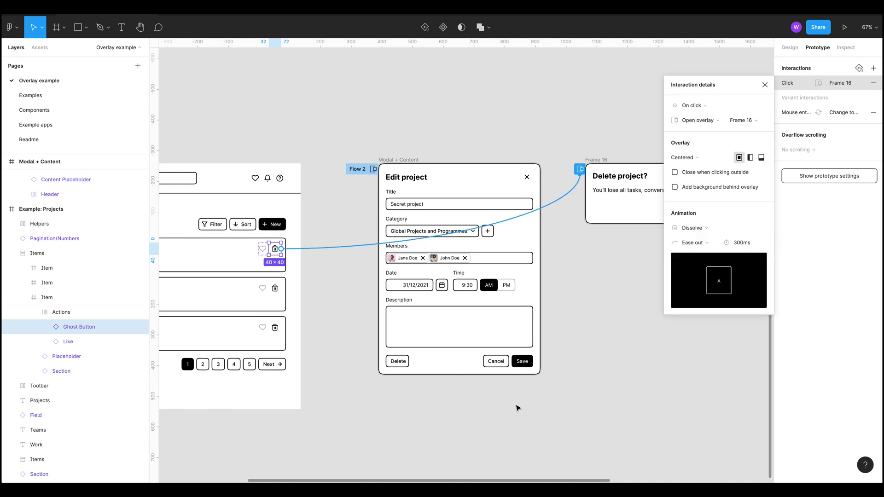
# - Link the second and third trash icons too, with background and close-on-outside-click enabled
pyautogui.click(278, 290)
pyautogui.doubleClick(276, 290)
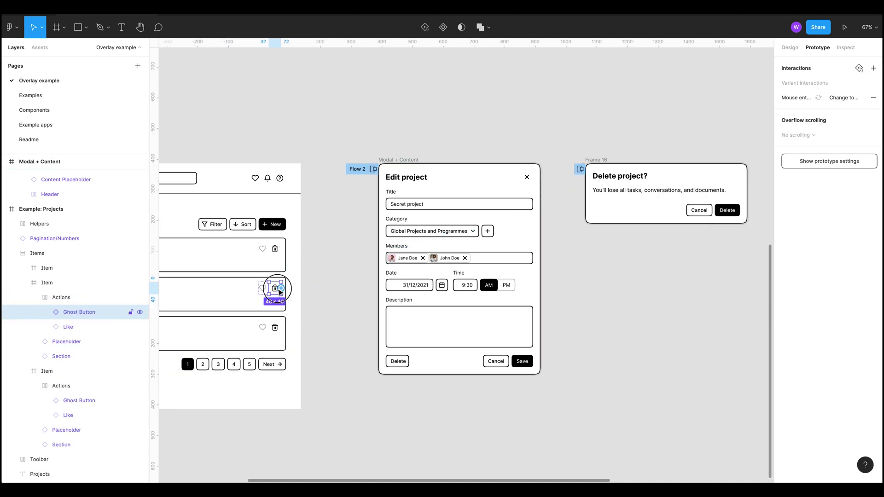
pyautogui.moveTo(281, 288); pyautogui.dragTo(594, 212)
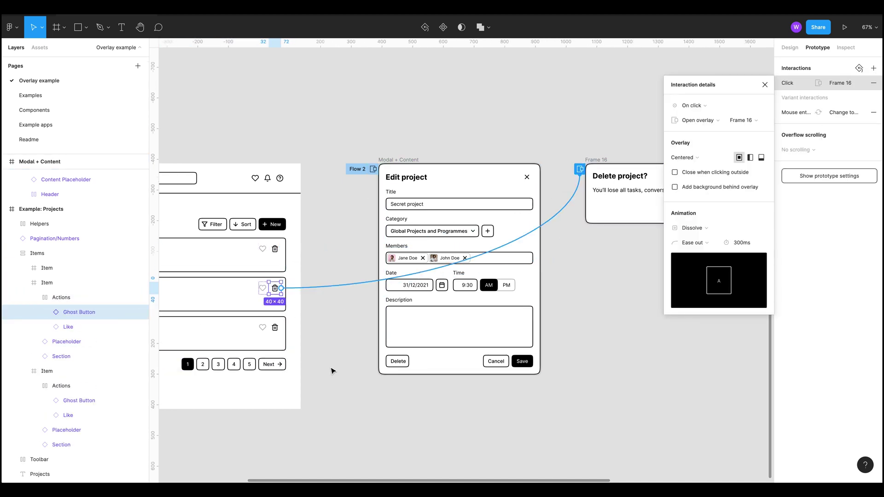
pyautogui.click(276, 330)
pyautogui.doubleClick(277, 328)
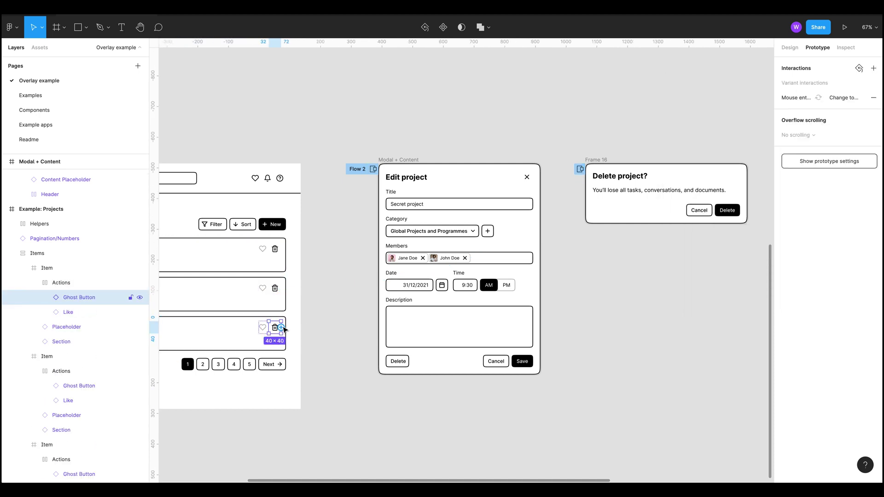
pyautogui.moveTo(281, 327); pyautogui.dragTo(589, 182)
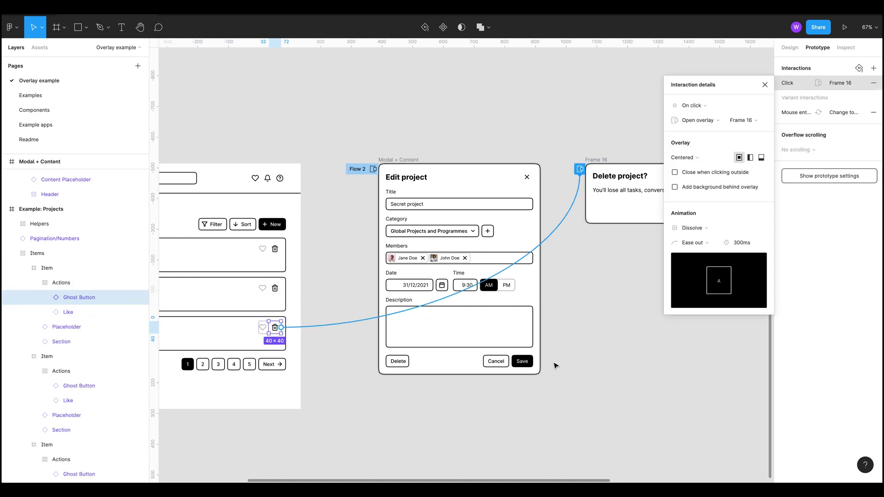
pyautogui.hscroll(4, 555, 365)
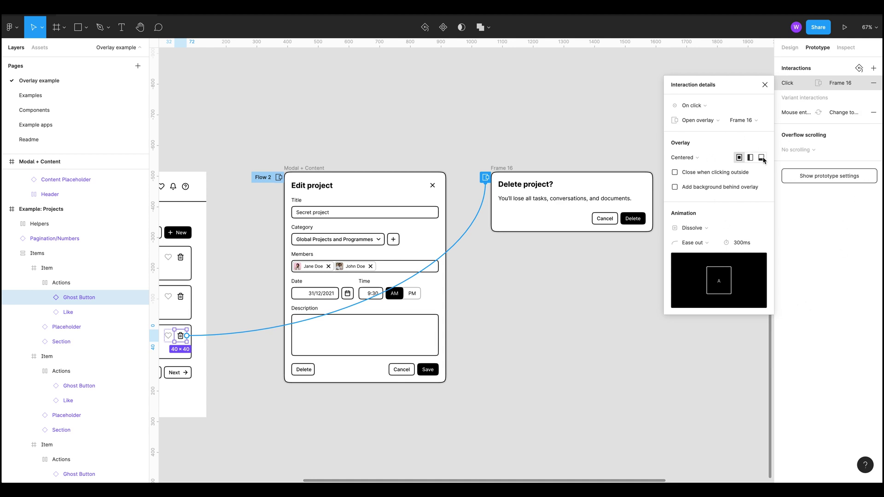
pyautogui.click(675, 187)
pyautogui.click(674, 172)
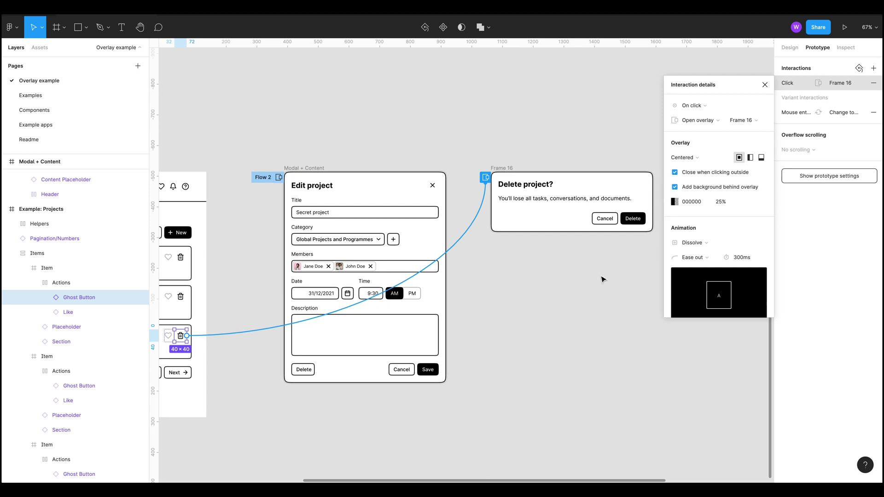
pyautogui.click(599, 281)
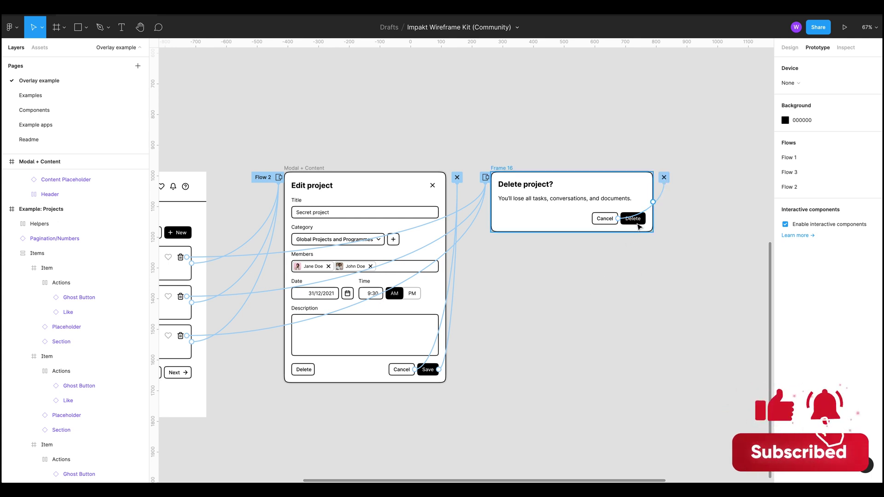
# - Start presenting the prototype from Flow 3
pyautogui.hscroll(-5, 640, 227)
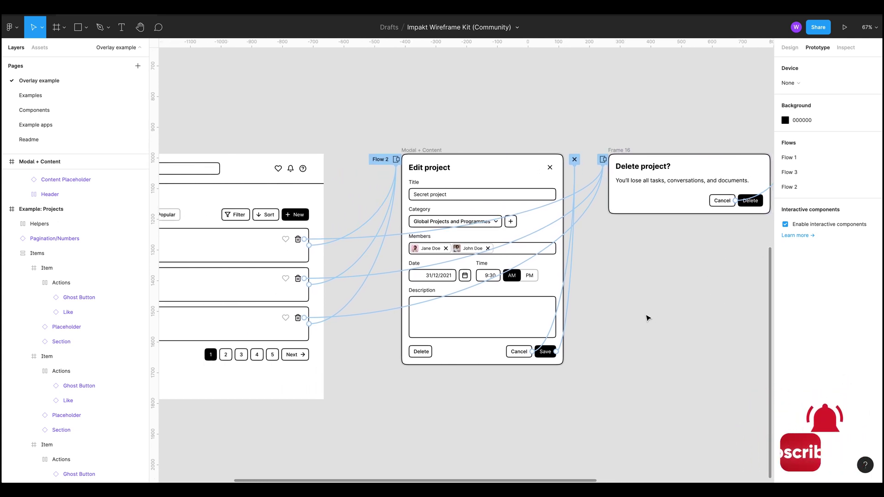
pyautogui.hscroll(-6, 330, 140)
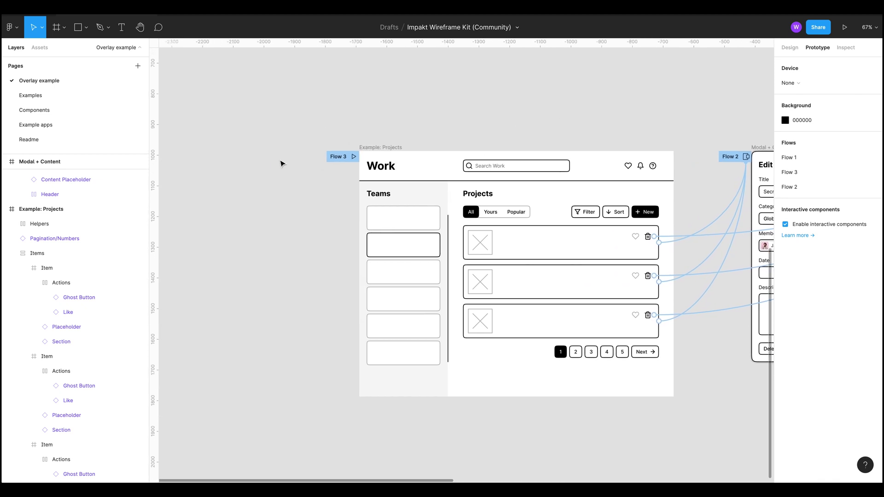
pyautogui.click(354, 157)
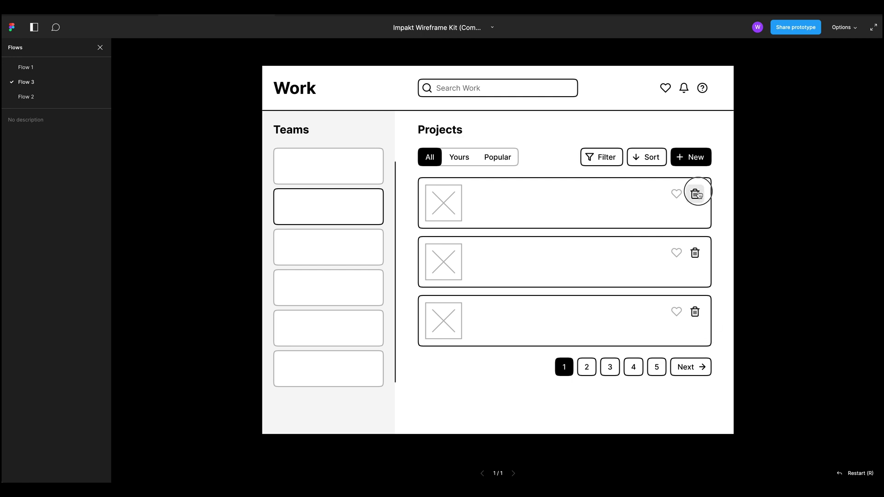
# - Open the Delete project dialog from each of the three projects' trash icons, closing each with Cancel or an outside click
pyautogui.click(696, 195)
pyautogui.click(546, 273)
pyautogui.click(695, 253)
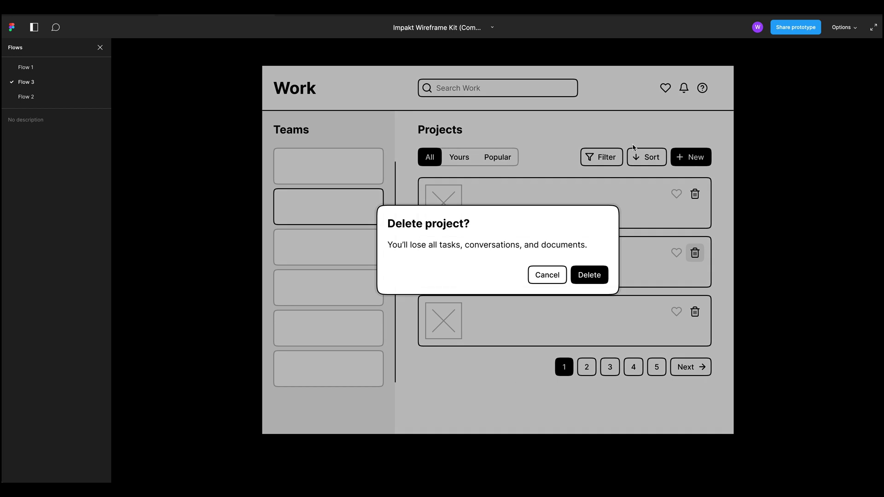
pyautogui.click(609, 420)
pyautogui.click(694, 312)
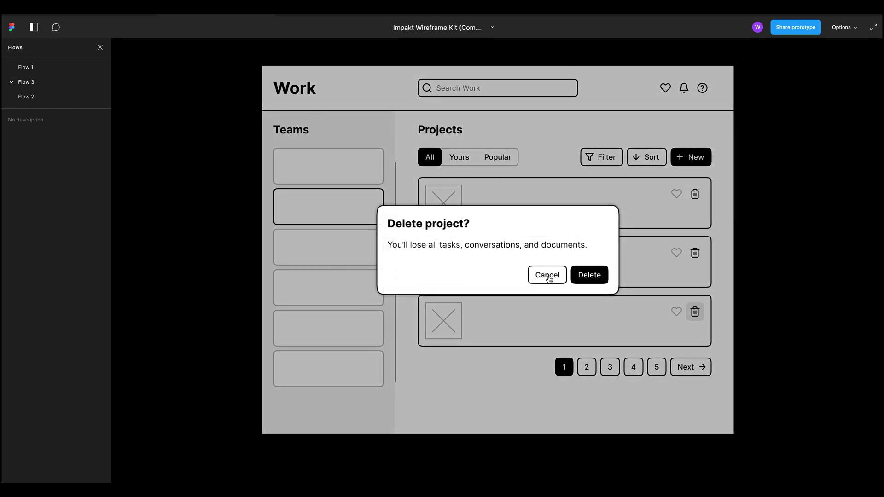
pyautogui.click(547, 276)
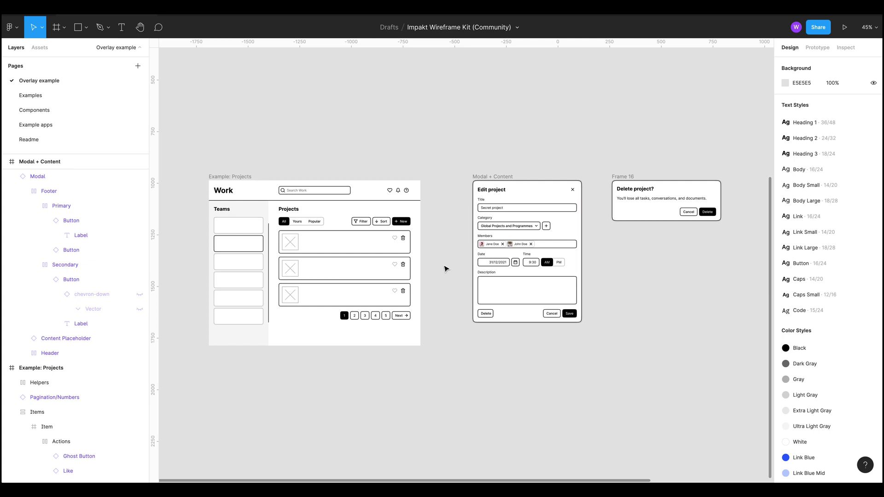
# - Show prototype connections and confirm the first project item's interaction stays on Open overlay
pyautogui.hotkey('shift', 'e')
pyautogui.click(453, 225)
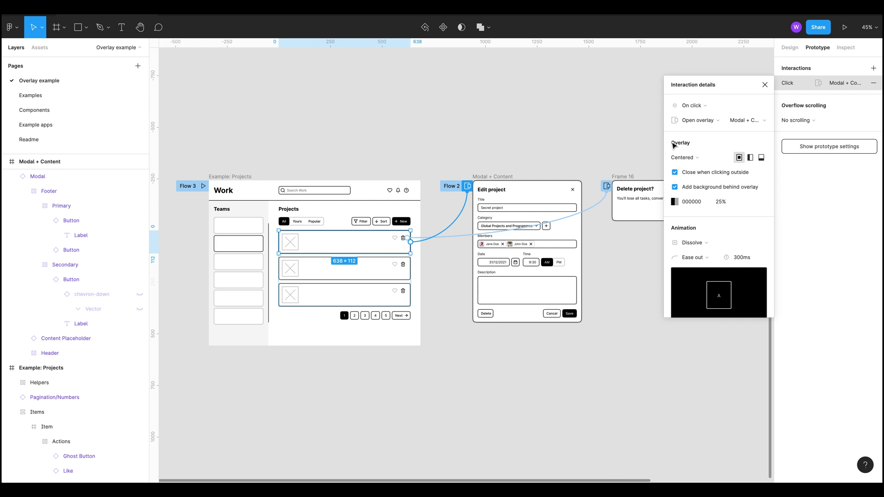
pyautogui.click(700, 124)
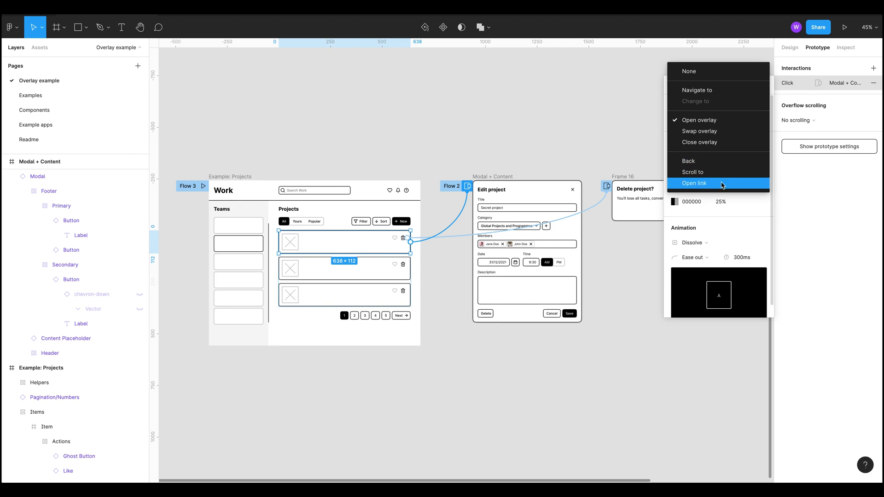
pyautogui.click(477, 109)
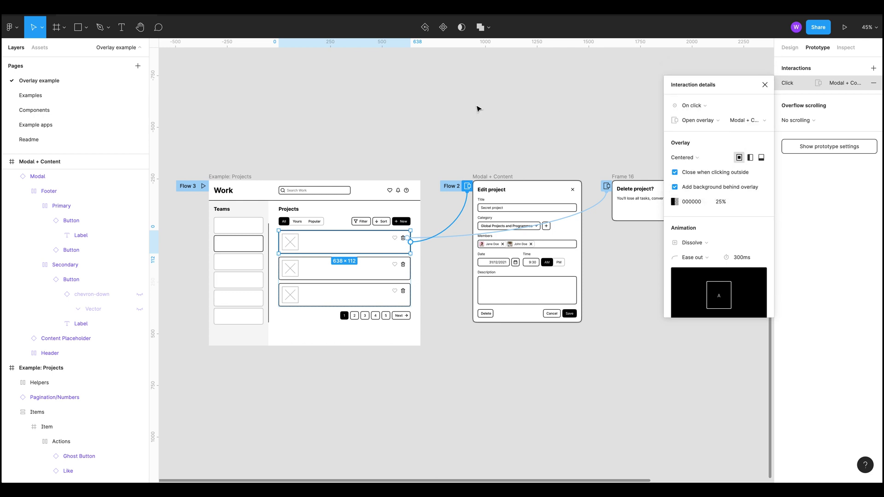
pyautogui.click(548, 106)
# - Zoom and pan the canvas to view connections for both the example flow and Flow 3
pyautogui.scroll(-2, 535, 170)
pyautogui.scroll(5, 538, 173)
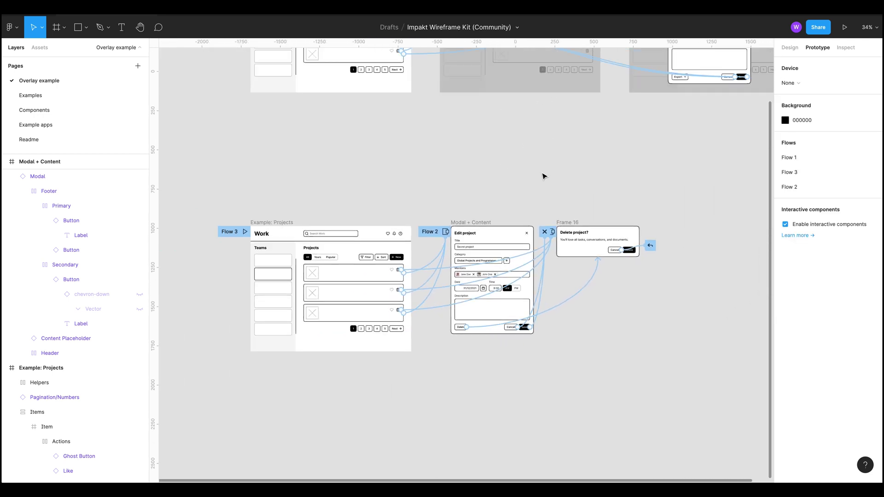
pyautogui.scroll(-5, 594, 154)
pyautogui.scroll(2, 456, 221)
pyautogui.scroll(5, 456, 220)
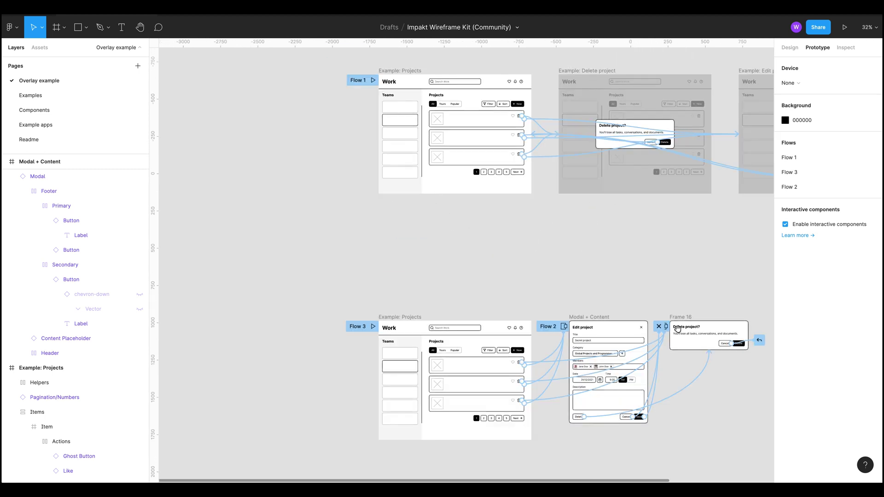
pyautogui.hscroll(3, 645, 331)
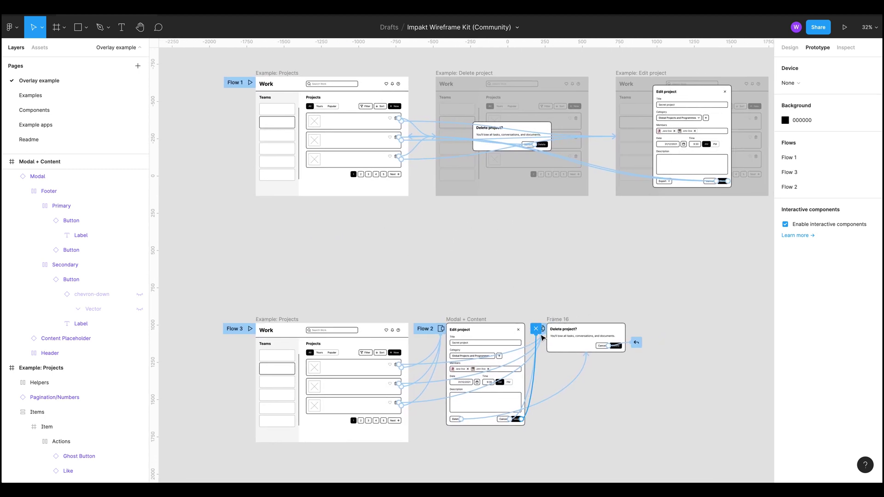